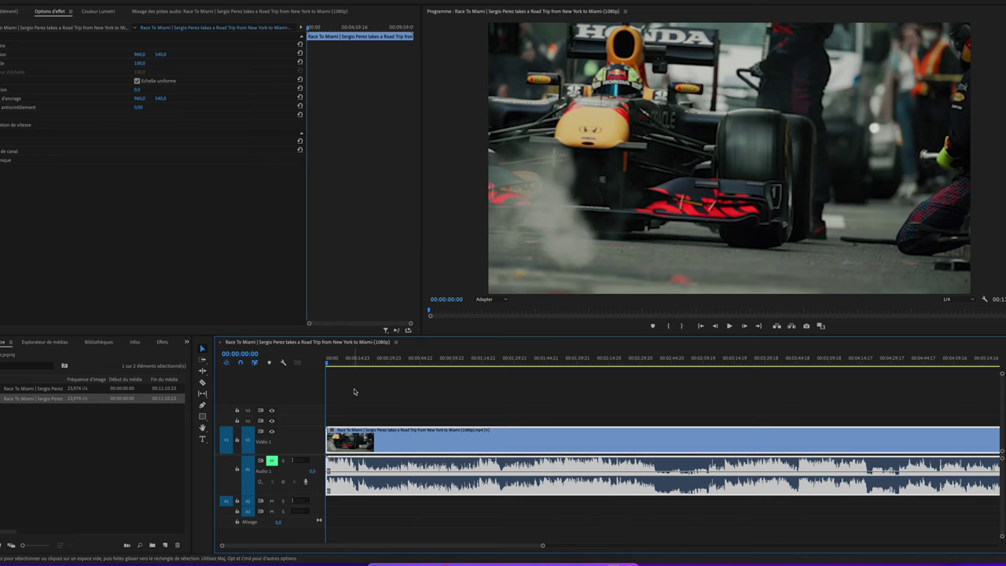
# Play the Race To Miami footage toward 1:33, selecting the clip and zooming the timeline out and back
pyautogui.click(354, 389)
pyautogui.press('space')
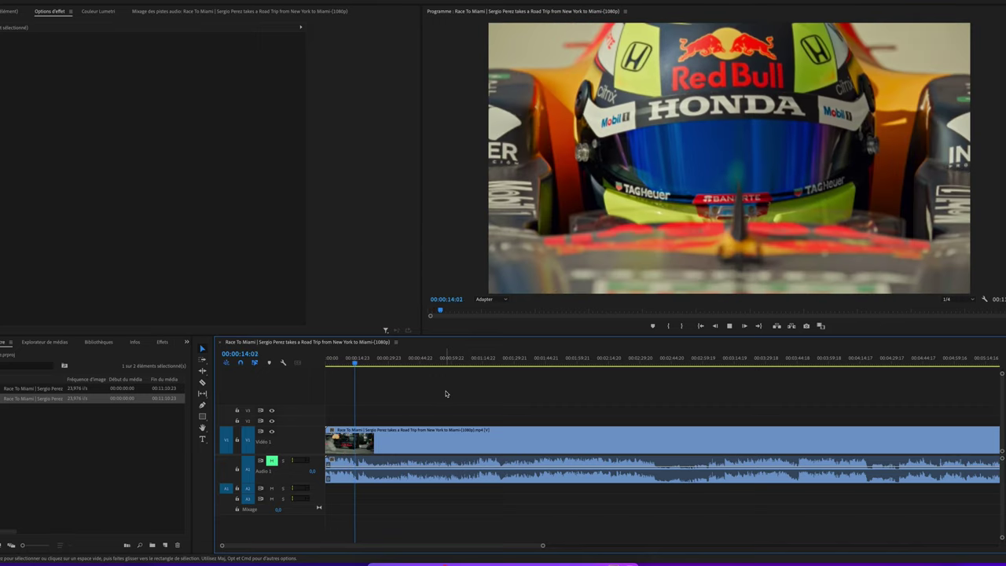
pyautogui.click(356, 444)
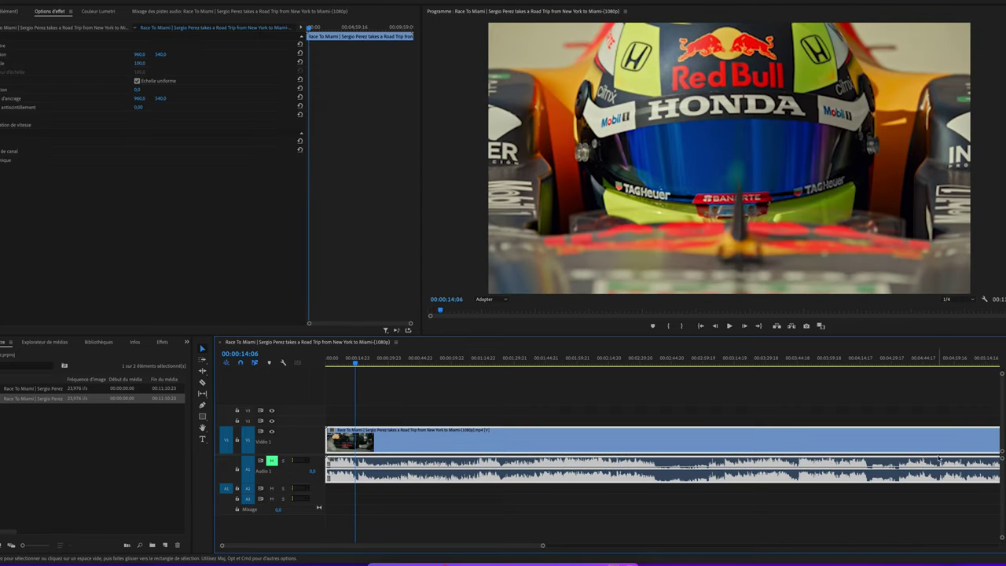
pyautogui.keyDown('alt'); pyautogui.click(650, 415); pyautogui.keyUp('alt')
pyautogui.click(385, 450)
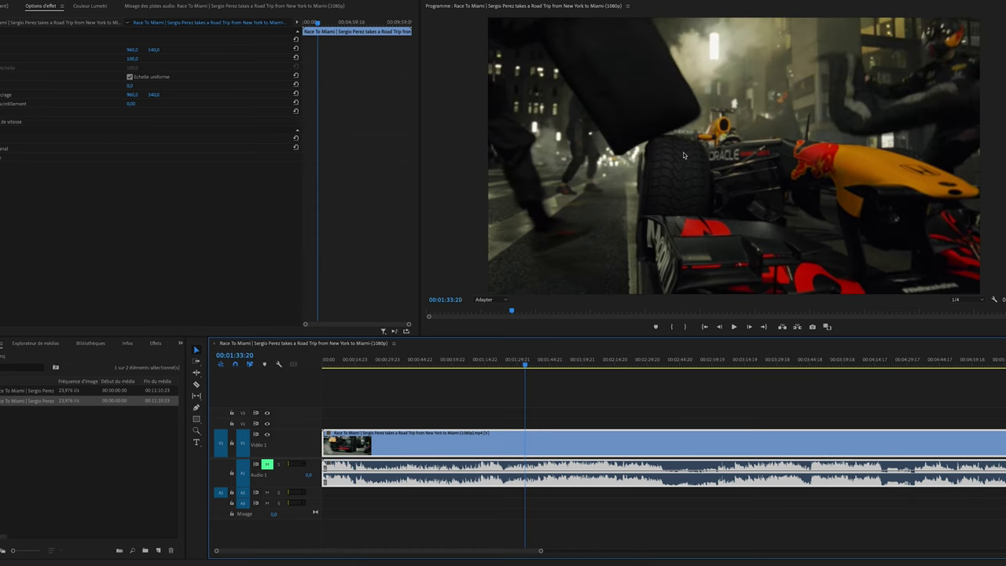
# Continue playback to 00:01:58:06, where the F1 car drives down a city street
pyautogui.press('space')
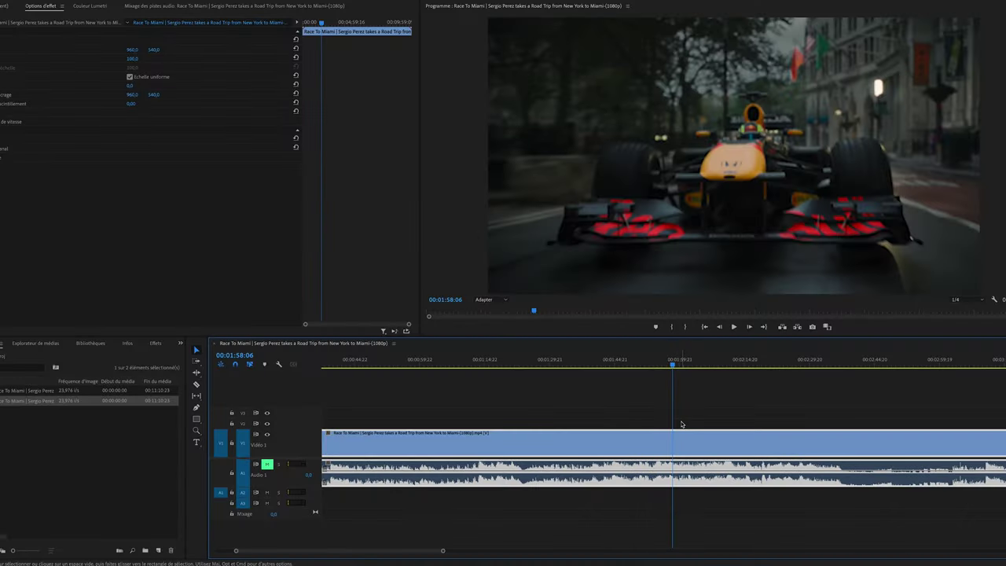
# Review the car's approach near 1:58 by playing, stopping, and shuttling backward and forward with J/L
pyautogui.press('space')
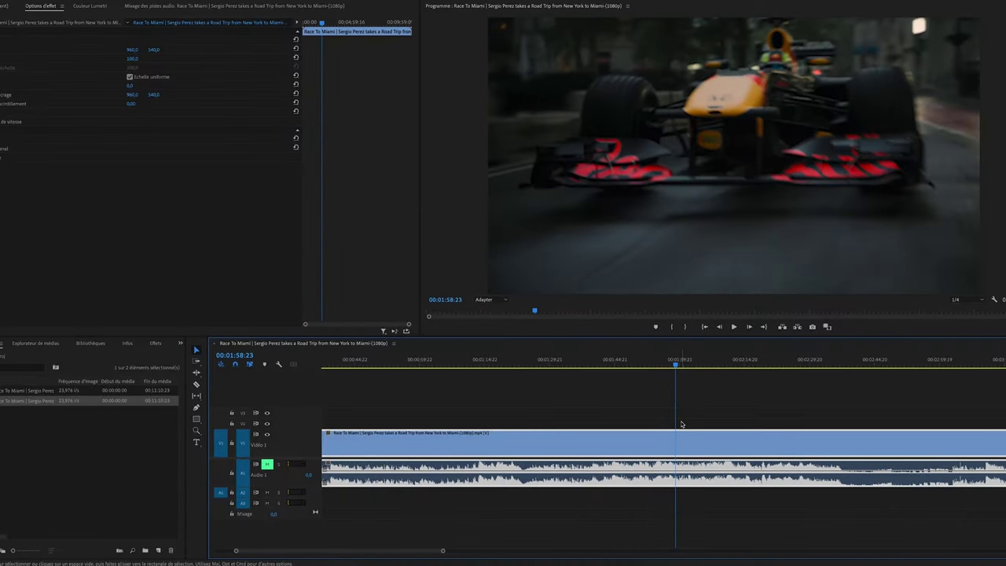
pyautogui.press('space')
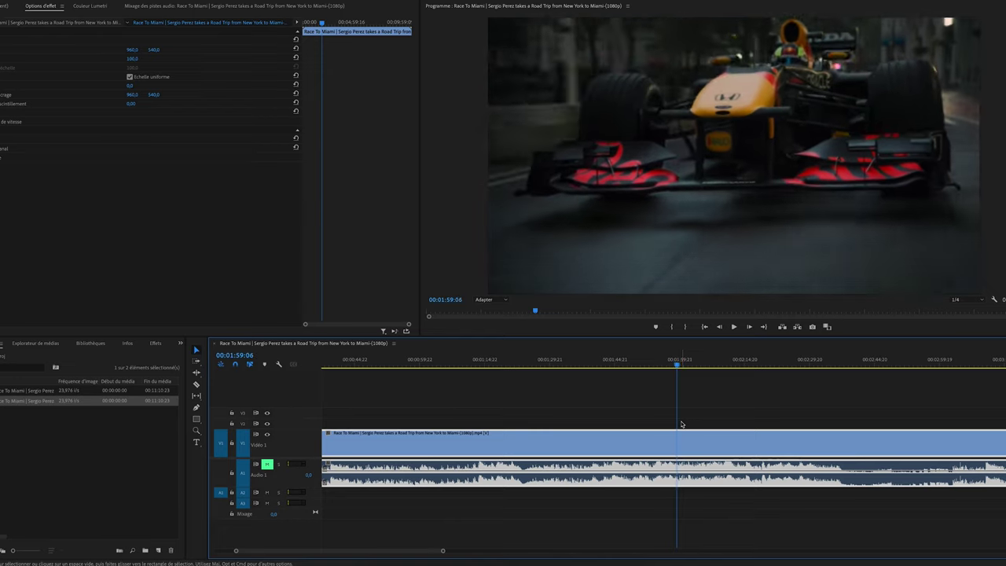
pyautogui.press('j')
pyautogui.press('l')
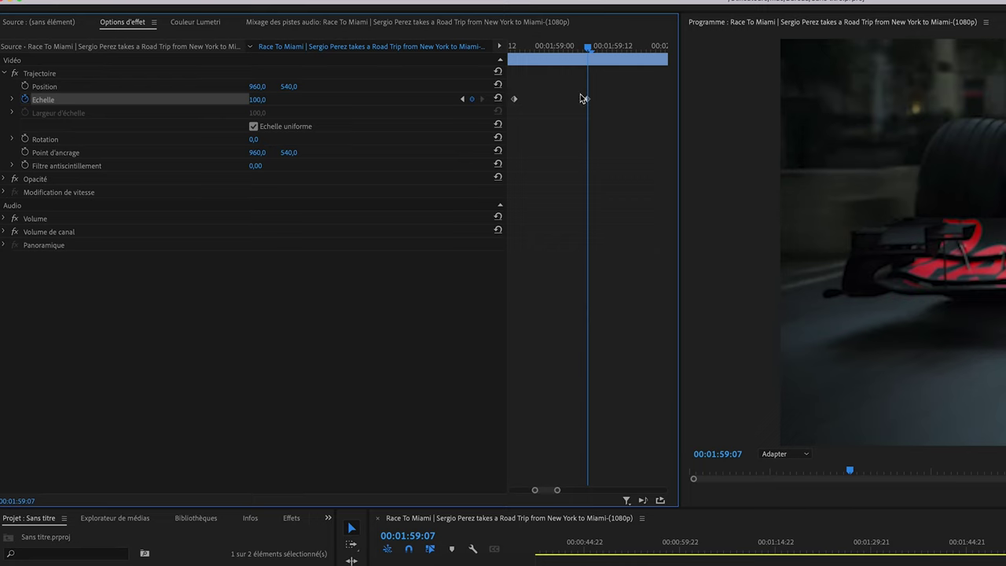
# Raise the clip's Scale to 108 at the second keyframe
pyautogui.rightClick(515, 101)
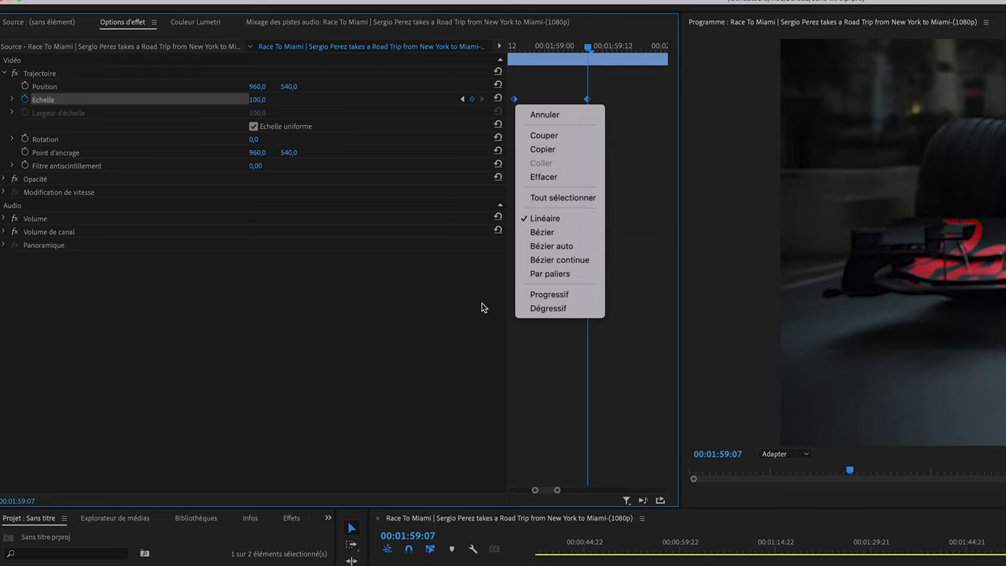
pyautogui.click(462, 336)
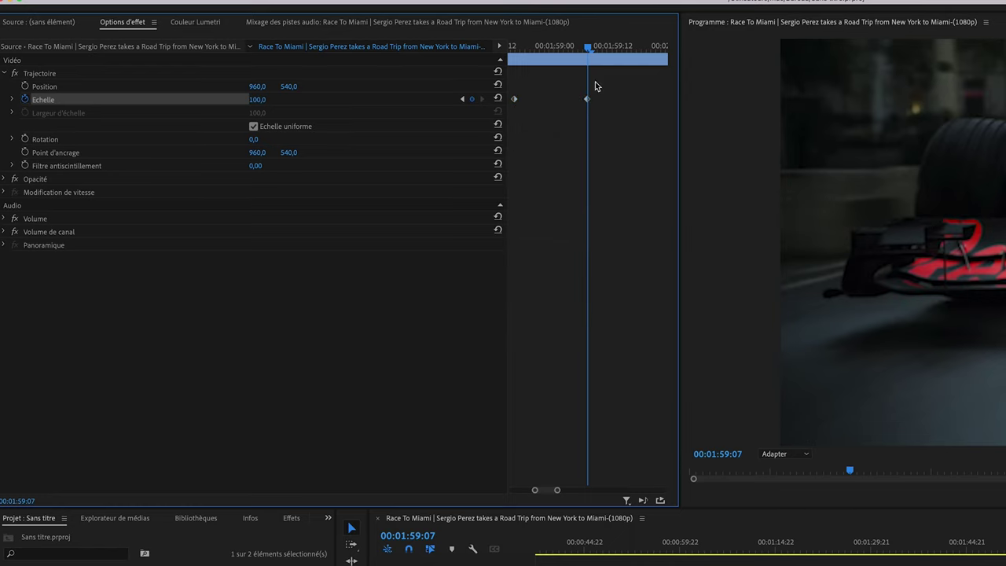
pyautogui.moveTo(257, 100); pyautogui.dragTo(271, 100)
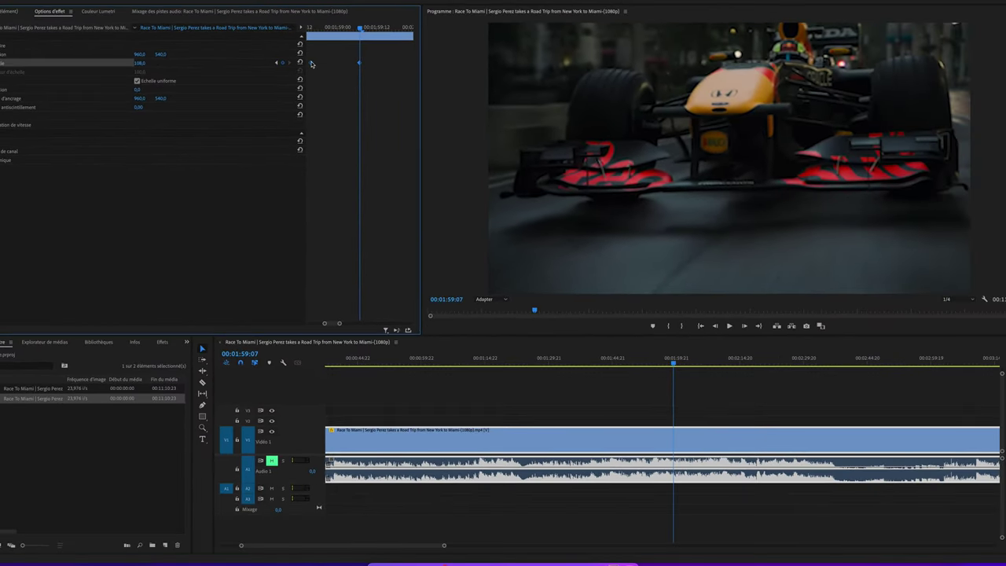
# Set the second Scale keyframe's interpolation to Linéaire and check the first keyframe
pyautogui.rightClick(311, 64)
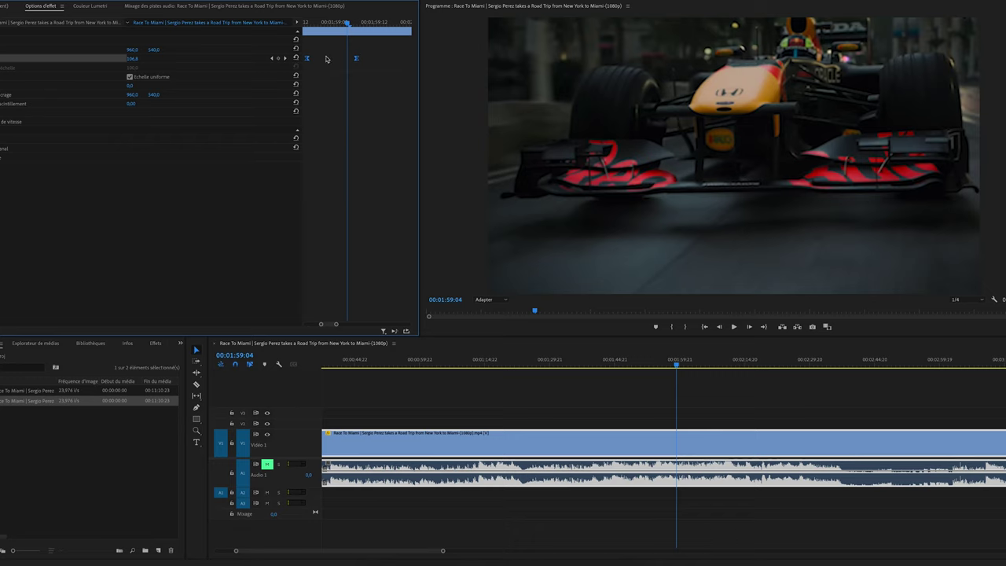
pyautogui.moveTo(350, 31); pyautogui.dragTo(353, 23)
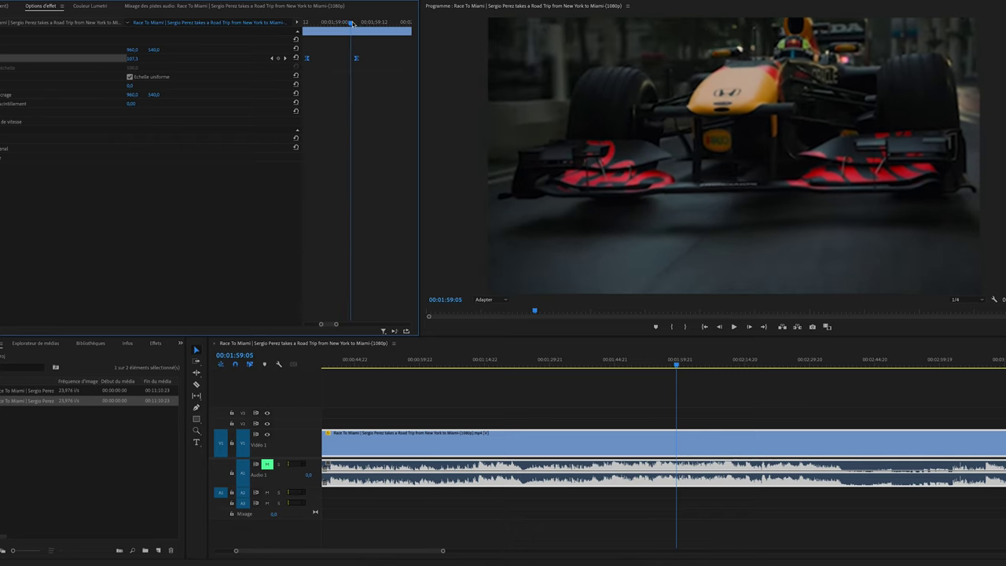
pyautogui.rightClick(357, 59)
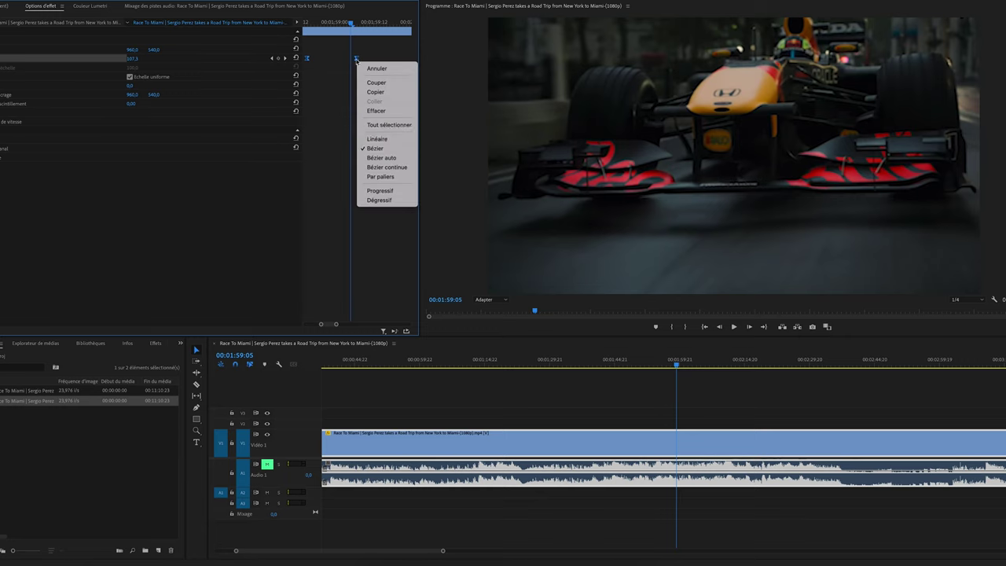
pyautogui.click(377, 141)
pyautogui.click(307, 24)
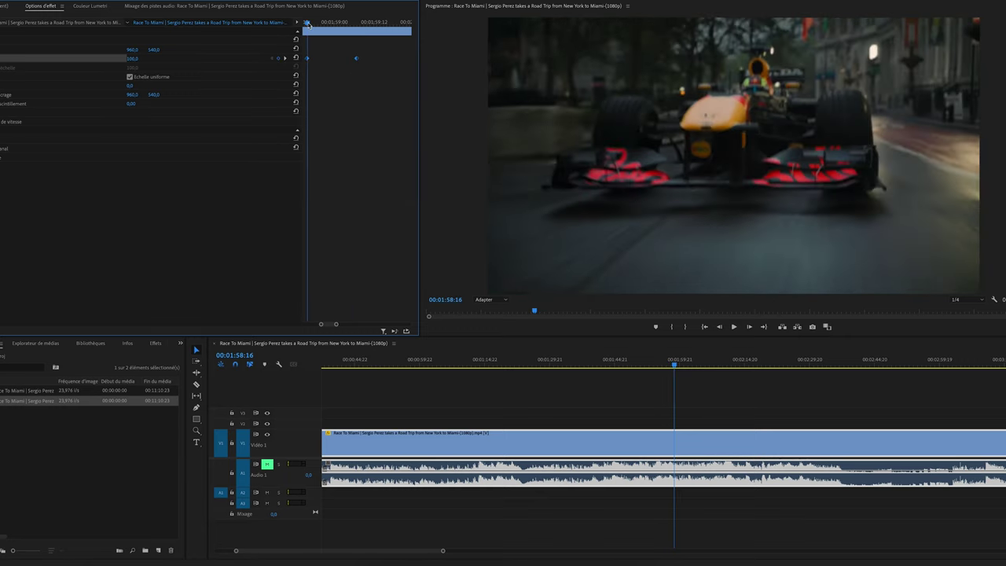
# From the second Scale keyframe, step frame by frame toward the aerial city shot
pyautogui.click(359, 25)
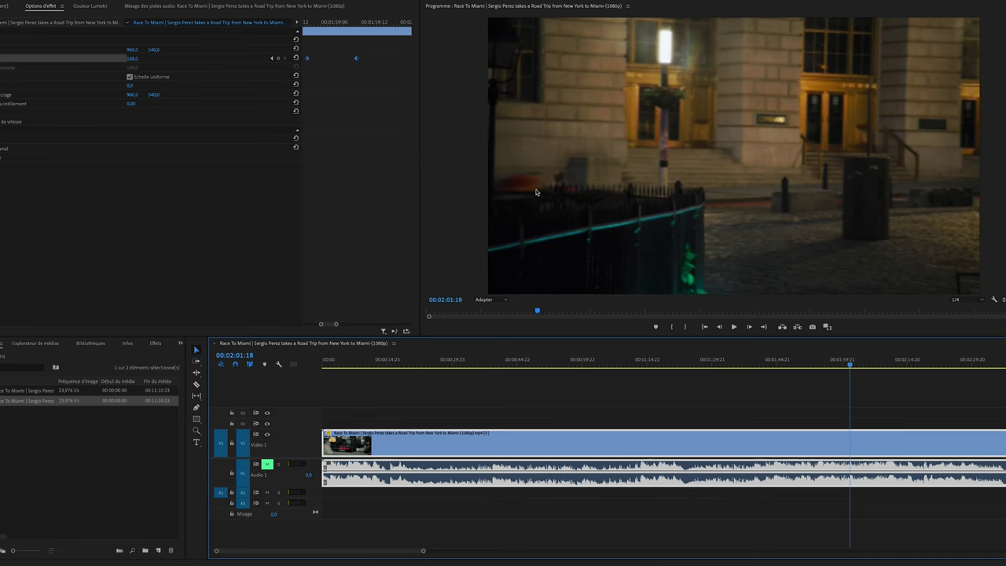
pyautogui.press('Left')
pyautogui.press('Right')
pyautogui.press('Right')
pyautogui.press('Right')
pyautogui.press('Right')
pyautogui.press('Right')
pyautogui.press('Right')
pyautogui.press('Right')
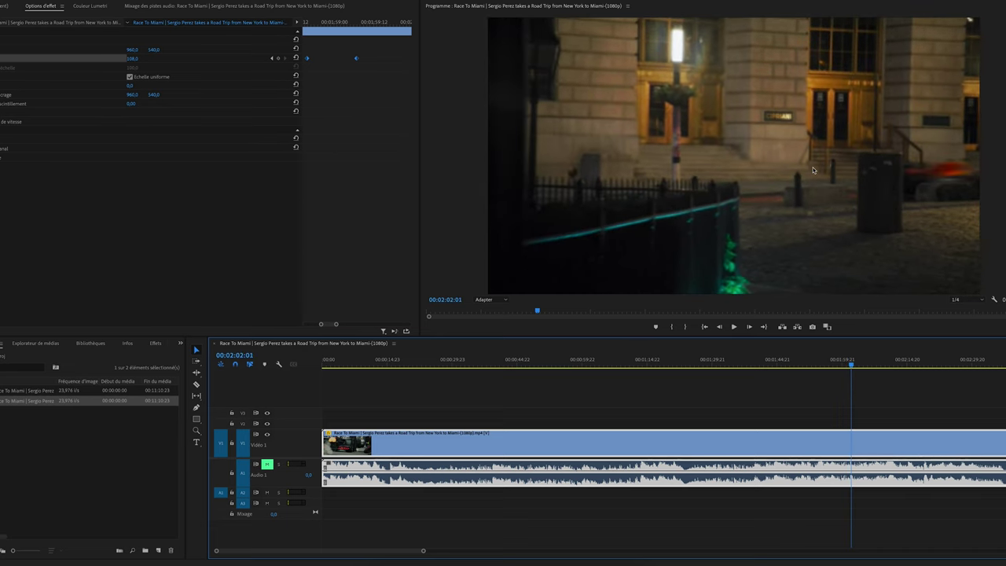
pyautogui.press('Left')
pyautogui.press('Left')
pyautogui.press('Left')
pyautogui.press('Left')
pyautogui.press('Left')
pyautogui.press('Left')
pyautogui.press('Left')
pyautogui.press('Left')
pyautogui.press('Left')
pyautogui.press('Left')
pyautogui.press('Left')
pyautogui.press('Right')
pyautogui.press('Right')
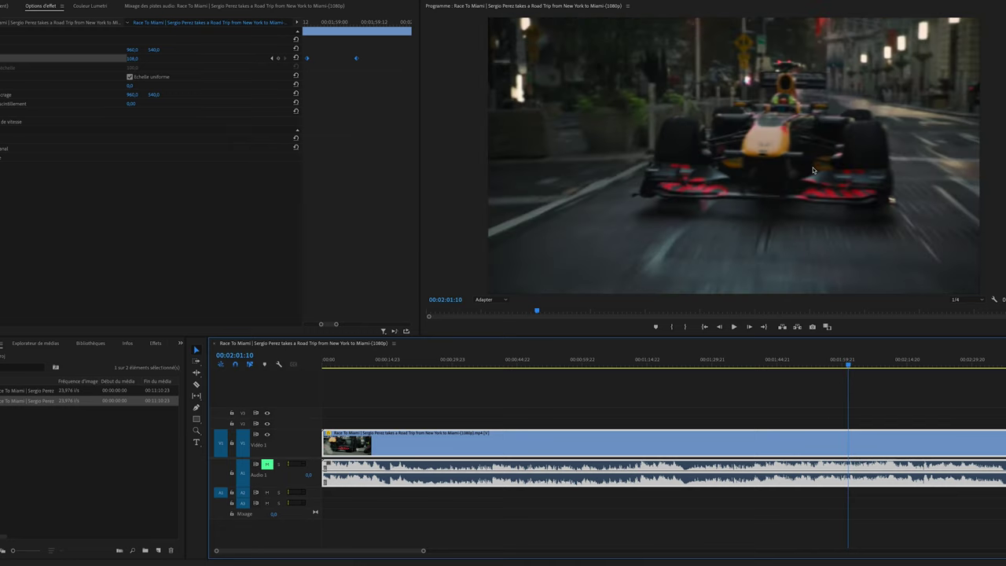
pyautogui.press('Right')
pyautogui.press('Right')
pyautogui.press('Right')
pyautogui.press('Right')
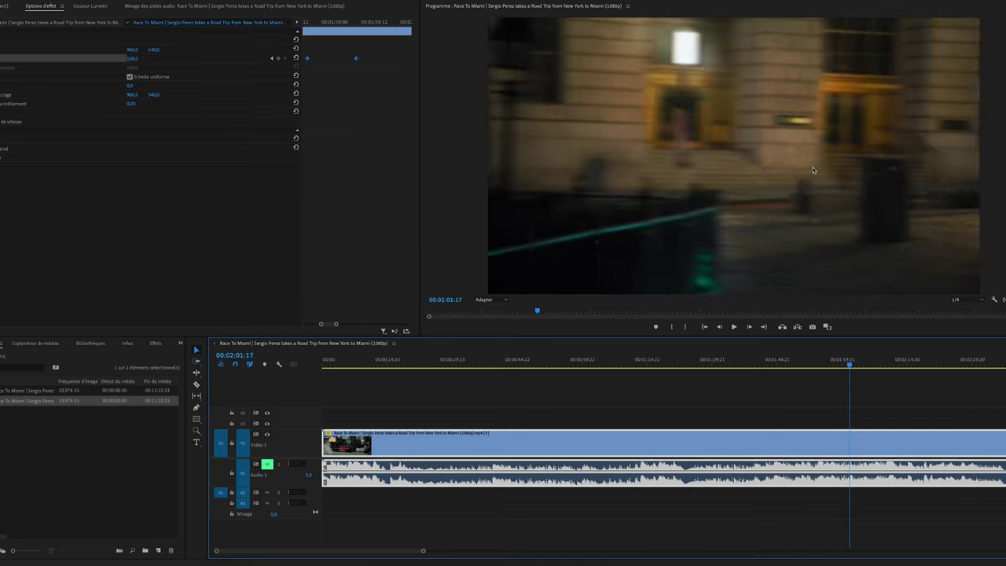
pyautogui.press('Right')
pyautogui.press('Right')
pyautogui.press('Right')
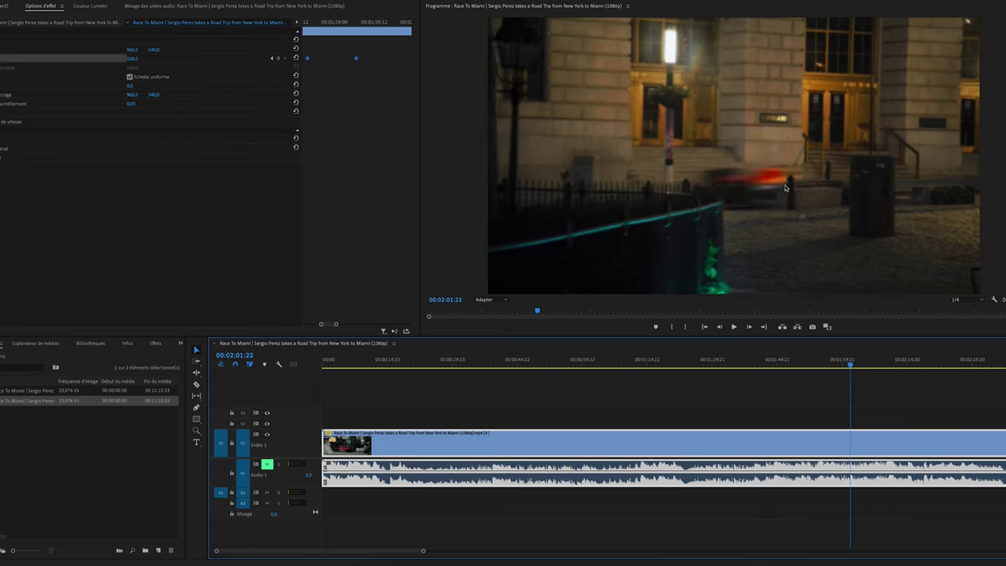
pyautogui.press('Left')
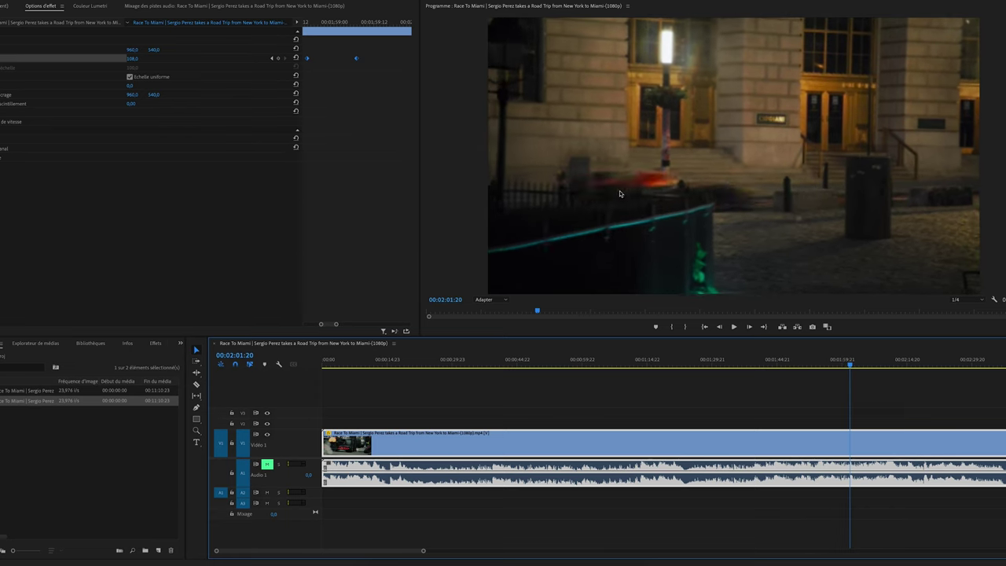
pyautogui.press('Left')
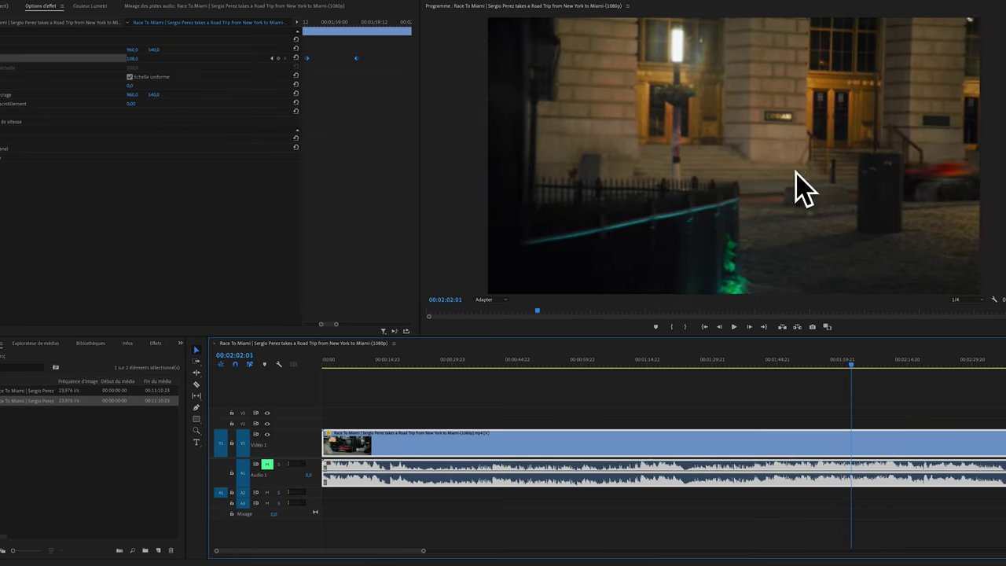
pyautogui.press('Left')
pyautogui.press('Left')
pyautogui.press('Left')
pyautogui.press('Left')
pyautogui.press('Left')
pyautogui.press('Left')
pyautogui.press('Left')
pyautogui.press('Left')
pyautogui.press('Left')
pyautogui.press('Left')
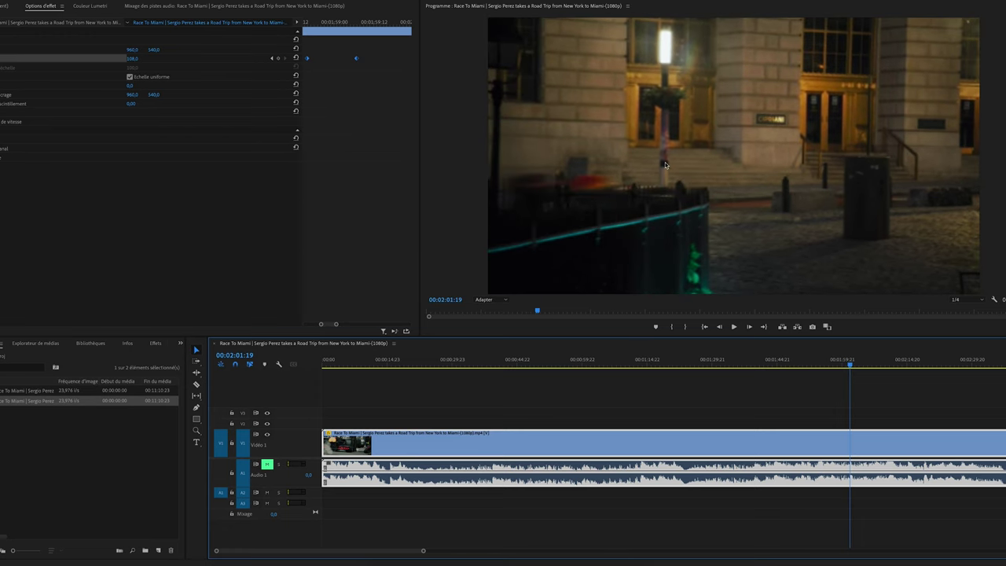
pyautogui.press('Right')
pyautogui.press('Right')
pyautogui.press('Right')
pyautogui.press('Right')
pyautogui.press('Right')
pyautogui.press('Right')
pyautogui.press('Right')
pyautogui.press('Right')
pyautogui.press('Right')
pyautogui.press('Right')
pyautogui.press('Right')
pyautogui.press('Right')
pyautogui.press('Right')
pyautogui.press('Right')
pyautogui.press('Right')
pyautogui.press('Right')
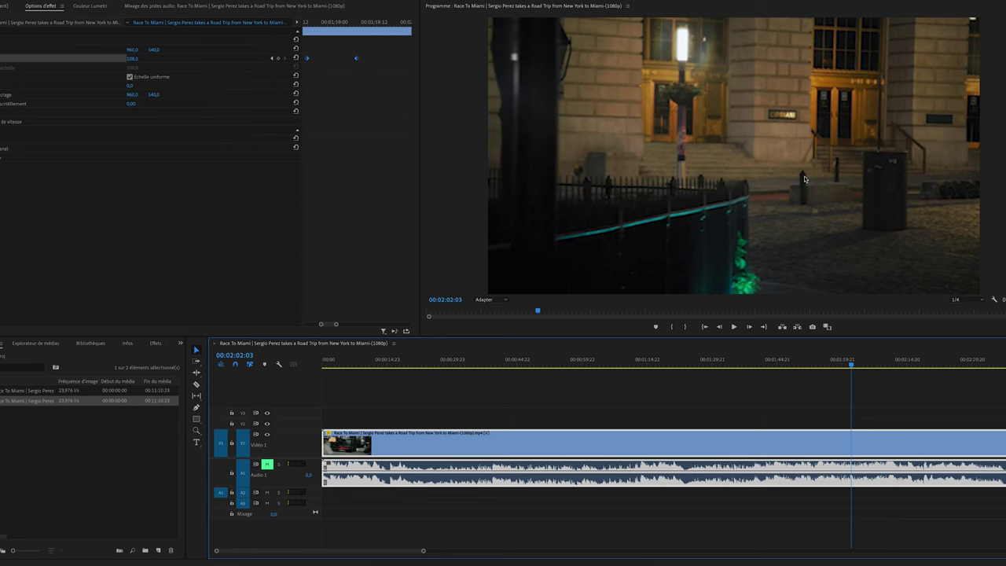
pyautogui.press('Right')
pyautogui.press('Right')
pyautogui.press('Right')
pyautogui.press('Right')
pyautogui.press('Right')
pyautogui.press('Right')
pyautogui.press('Right')
pyautogui.press('Right')
pyautogui.press('Right')
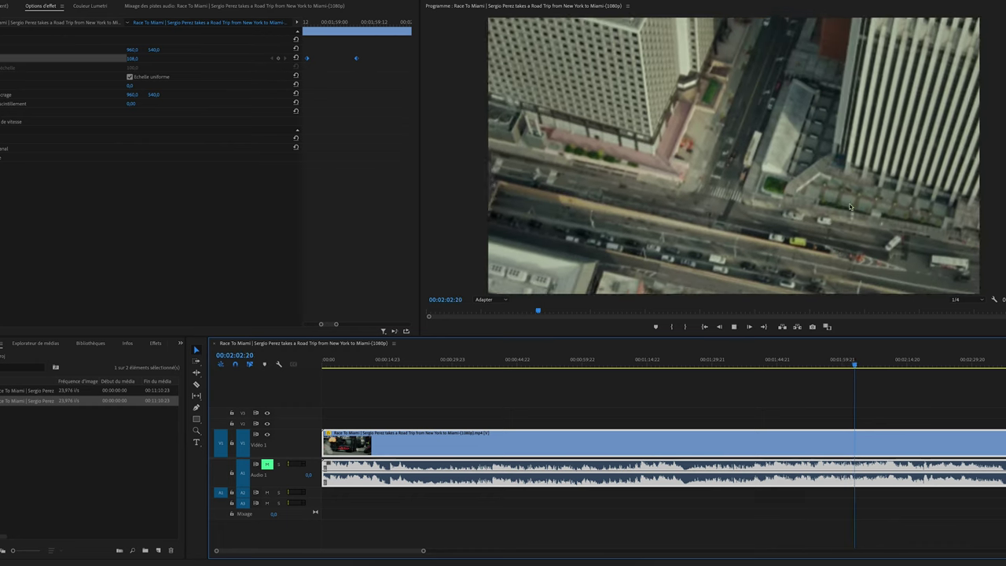
pyautogui.press('space')
# Pinpoint the night-street-to-aerial cut frame near 00:02:02:15, then play from 00:02:17:12
pyautogui.press('Left')
pyautogui.press('Left')
pyautogui.press('Left')
pyautogui.press('Left')
pyautogui.press('Left')
pyautogui.press('Left')
pyautogui.press('Left')
pyautogui.press('Left')
pyautogui.press('Left')
pyautogui.press('Left')
pyautogui.press('Left')
pyautogui.press('Left')
pyautogui.press('Left')
pyautogui.press('Left')
pyautogui.press('Left')
pyautogui.press('Left')
pyautogui.press('Left')
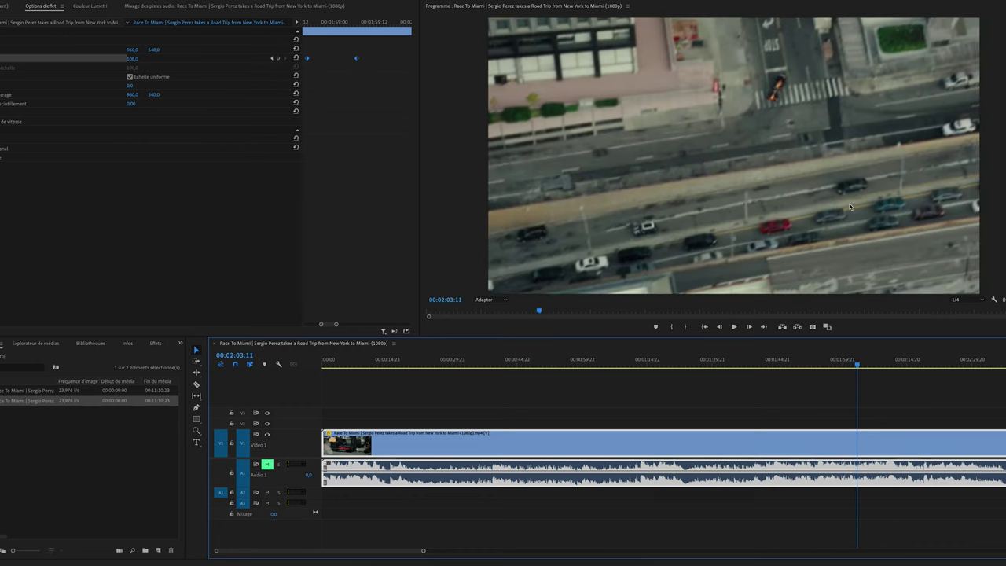
pyautogui.press('Left')
pyautogui.press('Left')
pyautogui.press('Left')
pyautogui.press('Left')
pyautogui.press('Left')
pyautogui.press('Left')
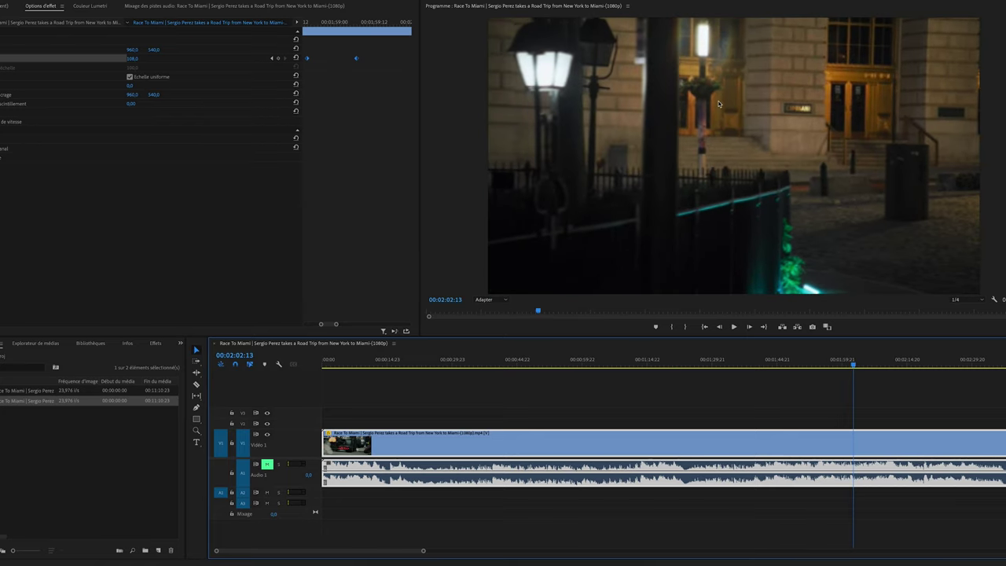
pyautogui.press('Left')
pyautogui.press('Left')
pyautogui.press('Left')
pyautogui.press('Left')
pyautogui.press('Left')
pyautogui.press('Left')
pyautogui.press('Left')
pyautogui.press('Left')
pyautogui.press('Left')
pyautogui.press('Left')
pyautogui.press('Left')
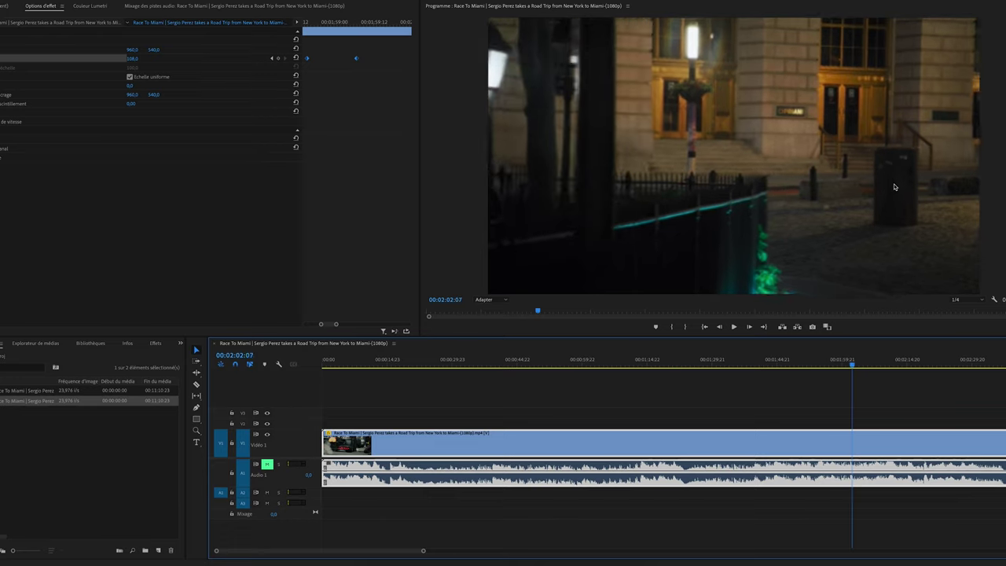
pyautogui.press('Right')
pyautogui.press('Right')
pyautogui.press('Right')
pyautogui.press('Right')
pyautogui.press('Right')
pyautogui.press('Right')
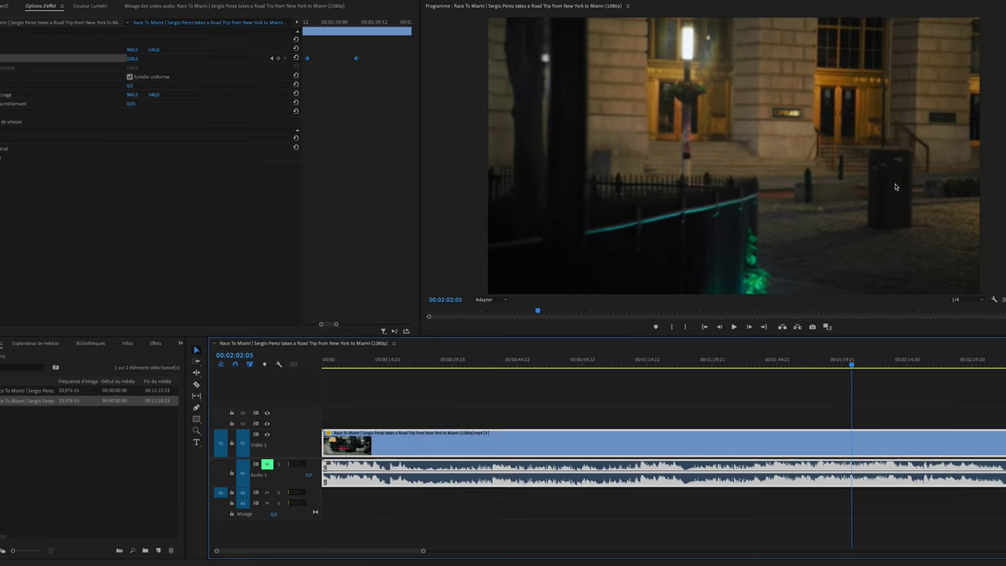
pyautogui.press('Right')
pyautogui.press('Right')
pyautogui.press('Right')
pyautogui.press('Right')
pyautogui.press('Right')
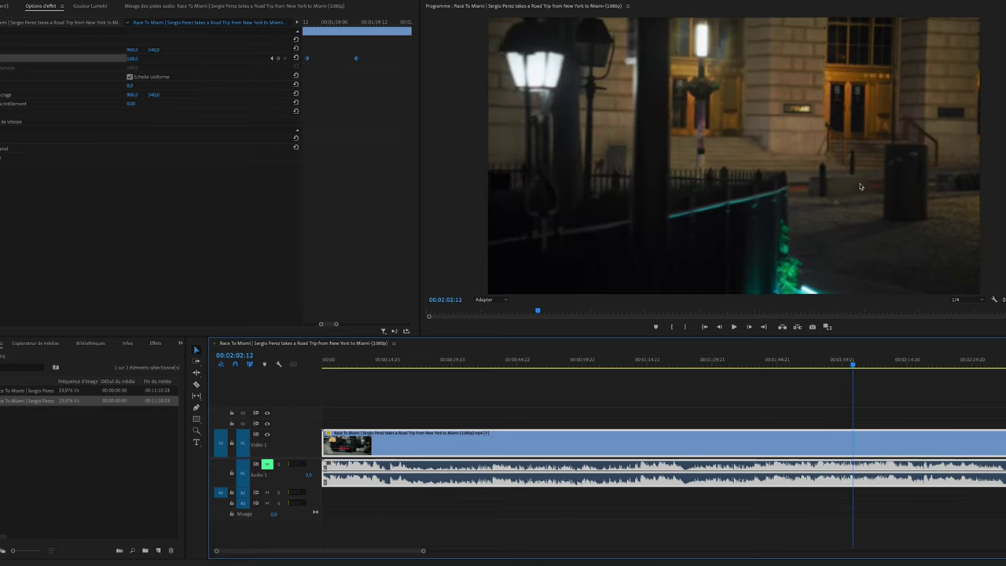
pyautogui.press('Right')
pyautogui.press('Right')
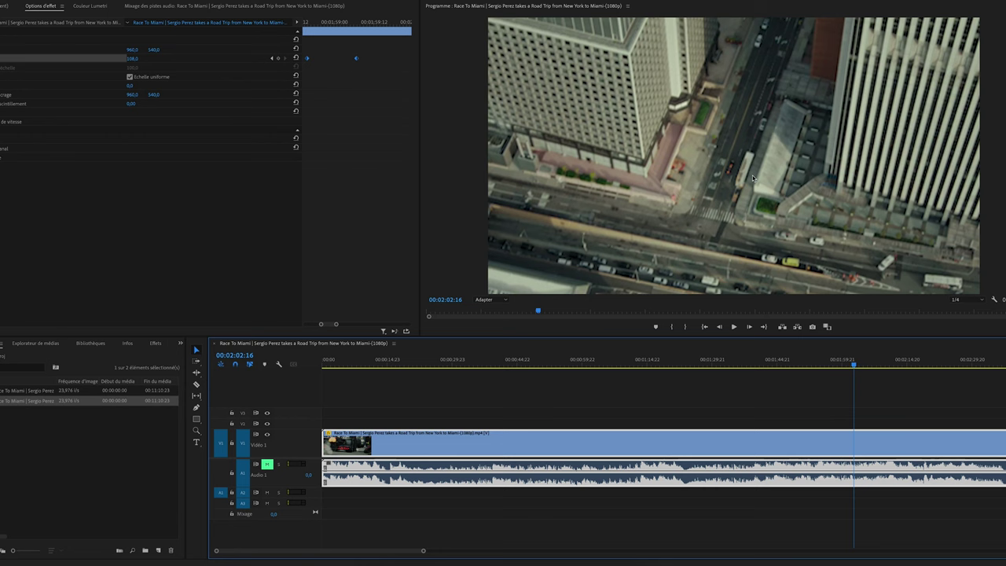
pyautogui.press('Left')
pyautogui.press('Left')
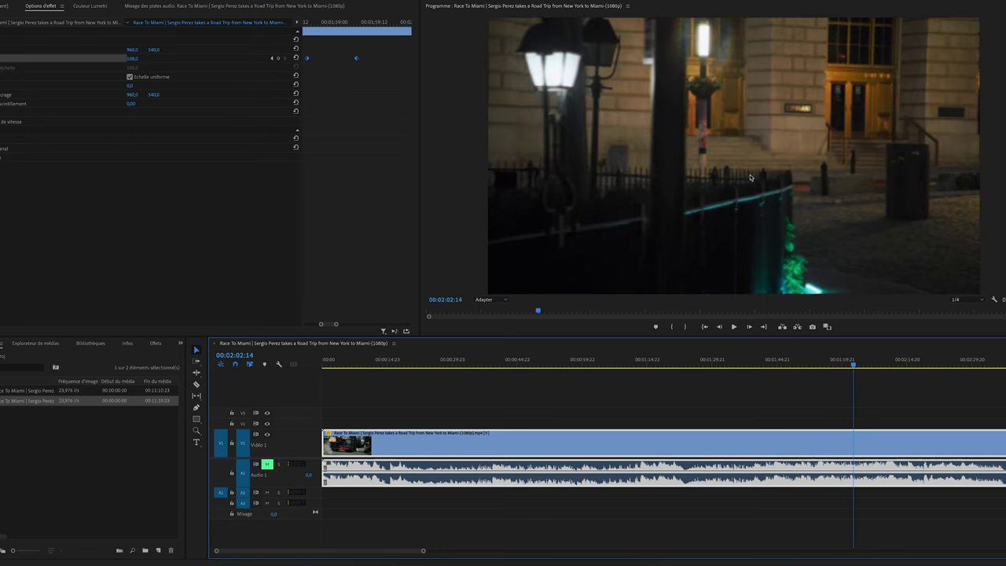
pyautogui.press('Right')
pyautogui.press('Left')
pyautogui.press('Right')
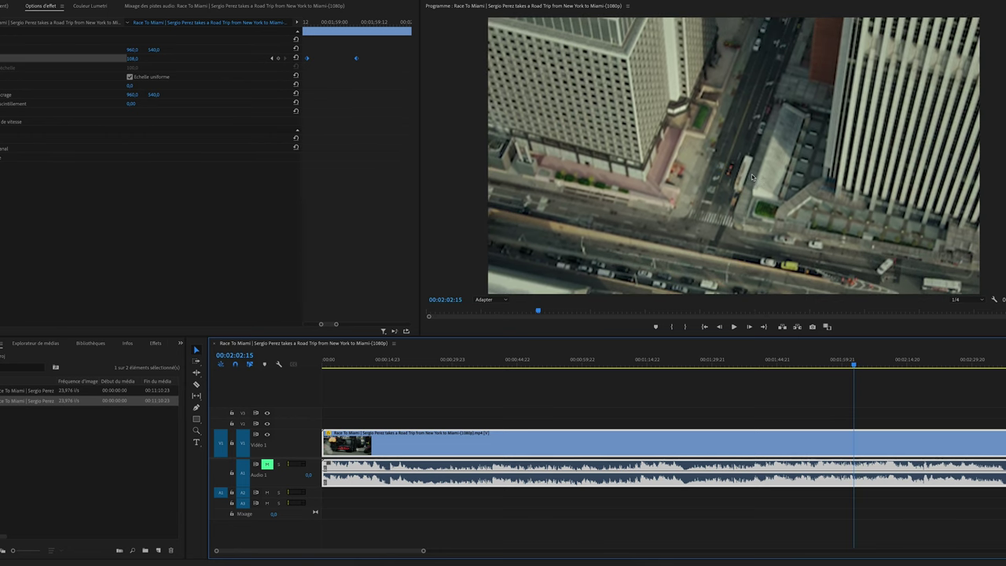
pyautogui.press('Right')
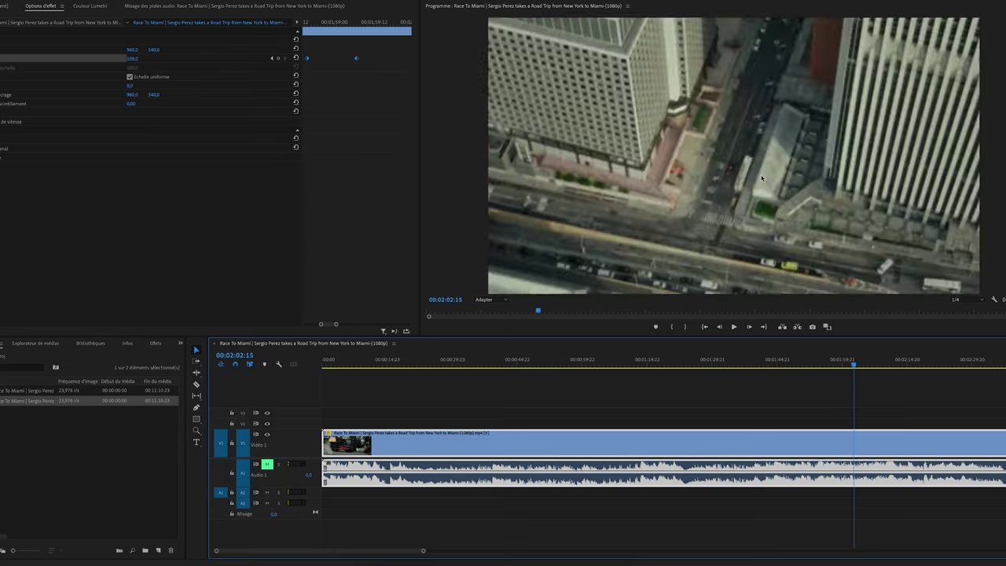
pyautogui.press('Left')
pyautogui.press('Right')
pyautogui.press('Left')
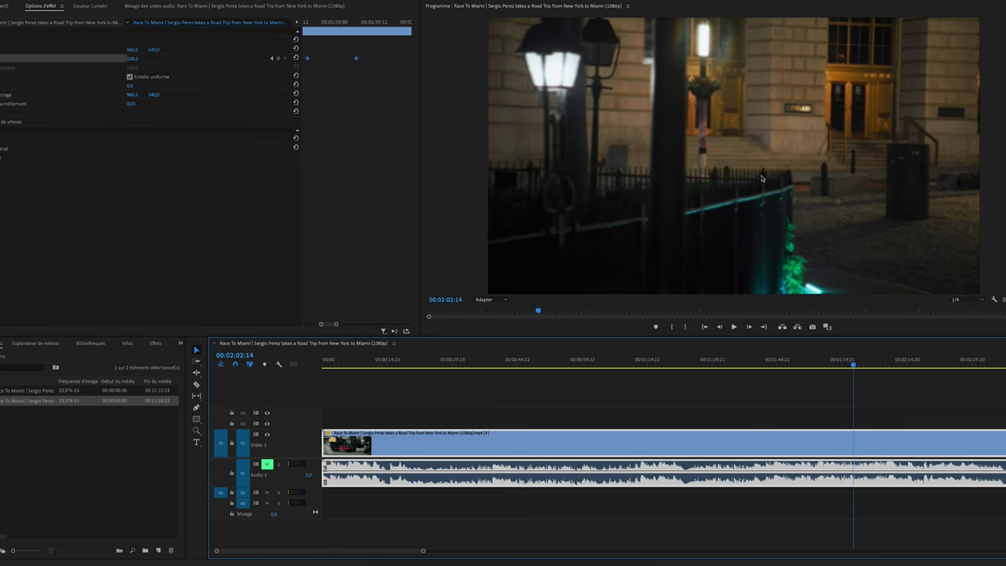
pyautogui.press('Right')
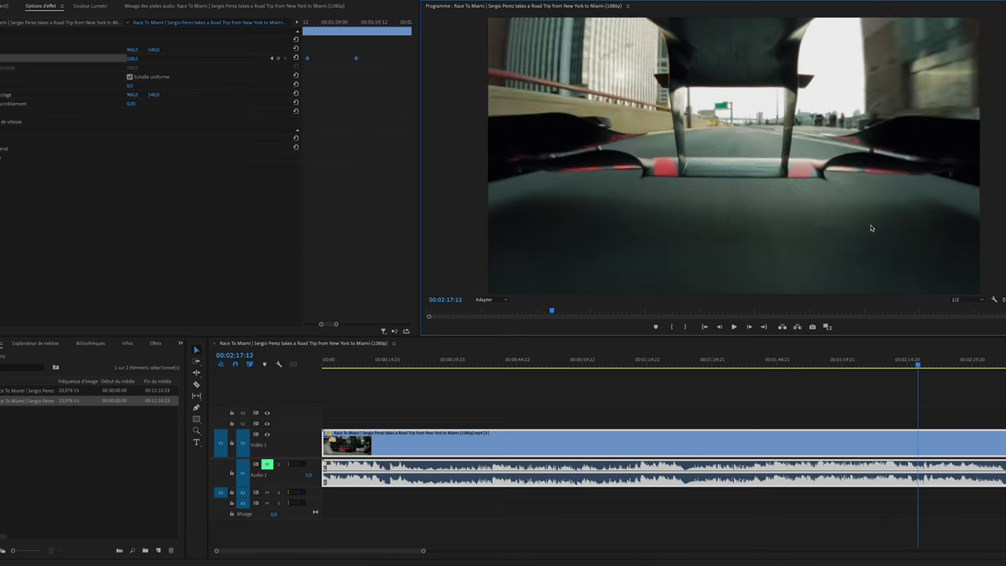
pyautogui.press('space')
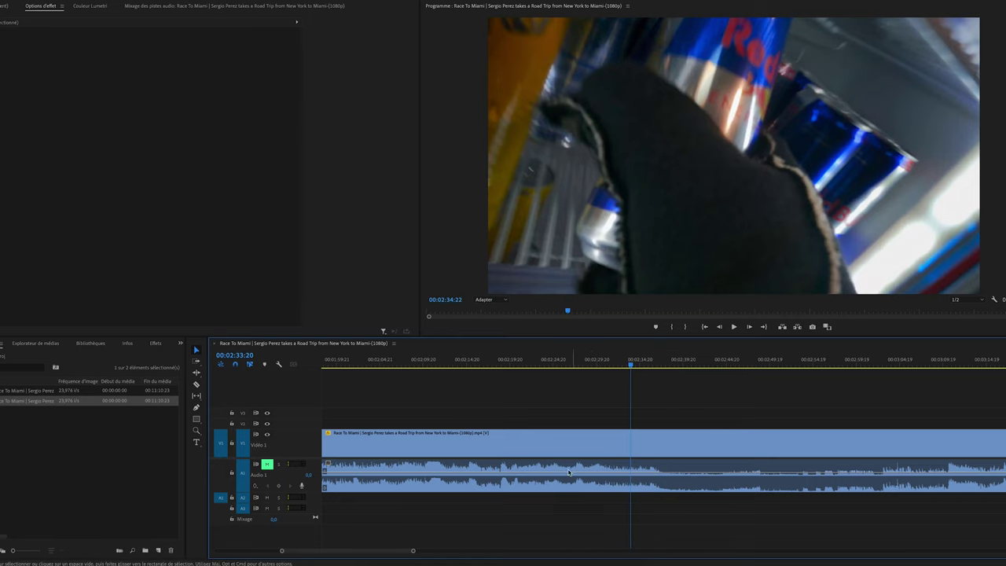
# Scrub the V1 clip from 00:02:34 past the rider, factory and office shots to the phone close-up
pyautogui.hotkey('shift', 'Right')
pyautogui.click(607, 442)
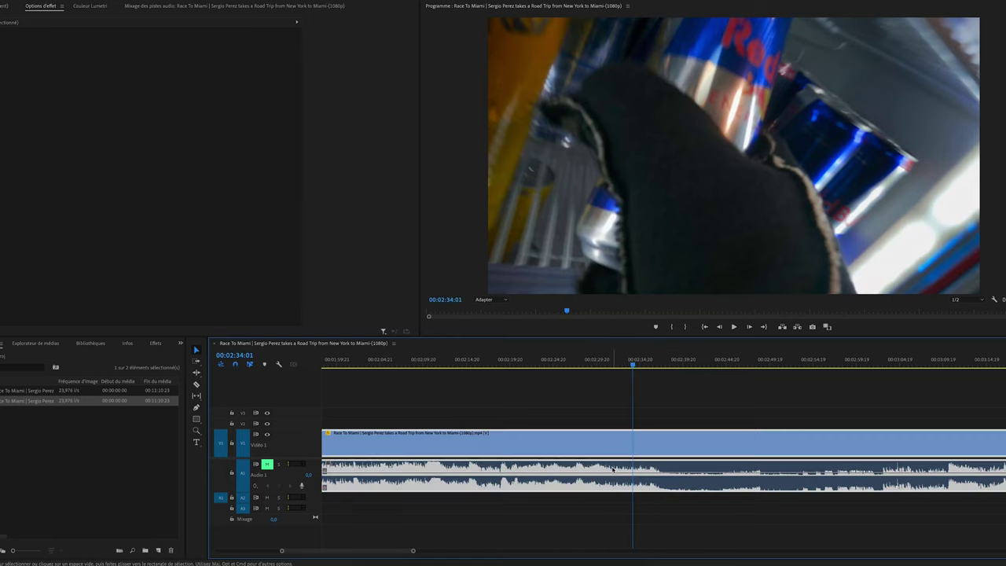
pyautogui.moveTo(620, 365); pyautogui.dragTo(643, 366)
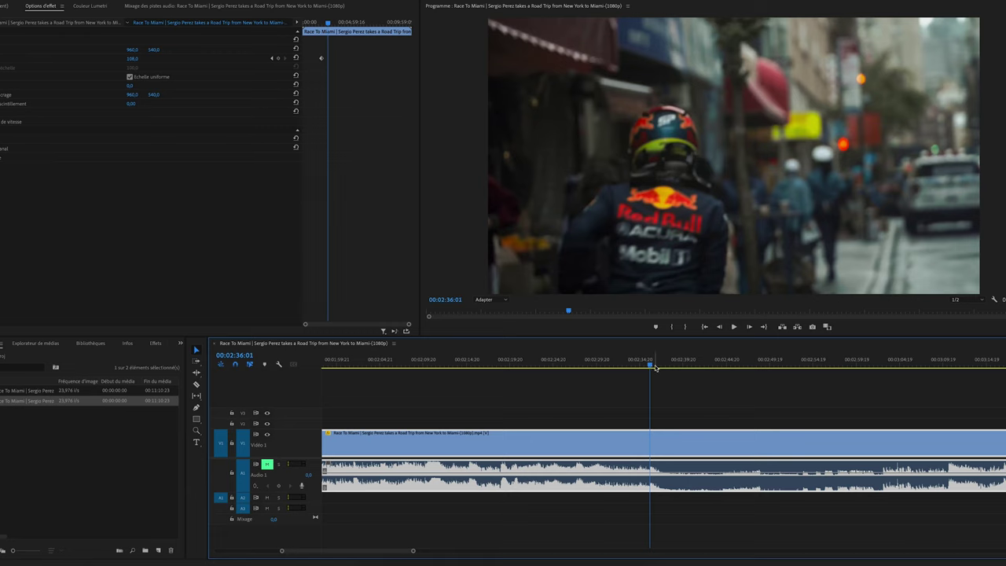
pyautogui.moveTo(654, 367); pyautogui.dragTo(672, 367)
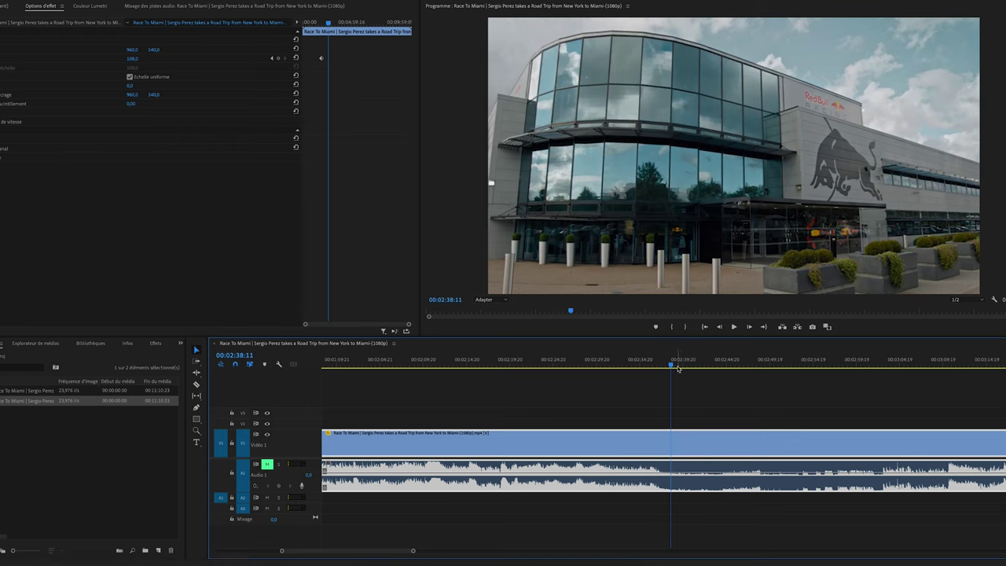
pyautogui.moveTo(673, 366); pyautogui.dragTo(685, 365)
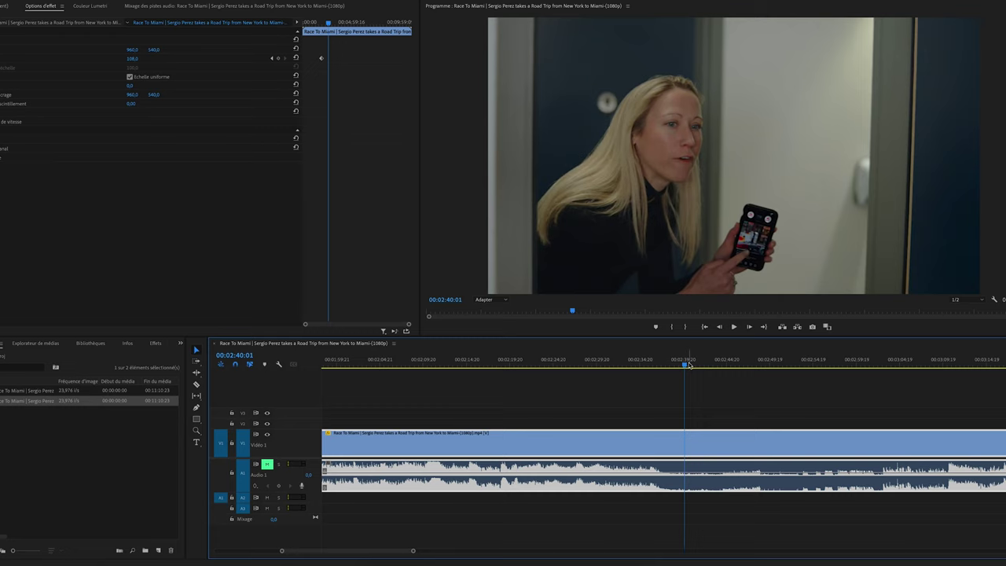
pyautogui.moveTo(688, 365); pyautogui.dragTo(753, 366)
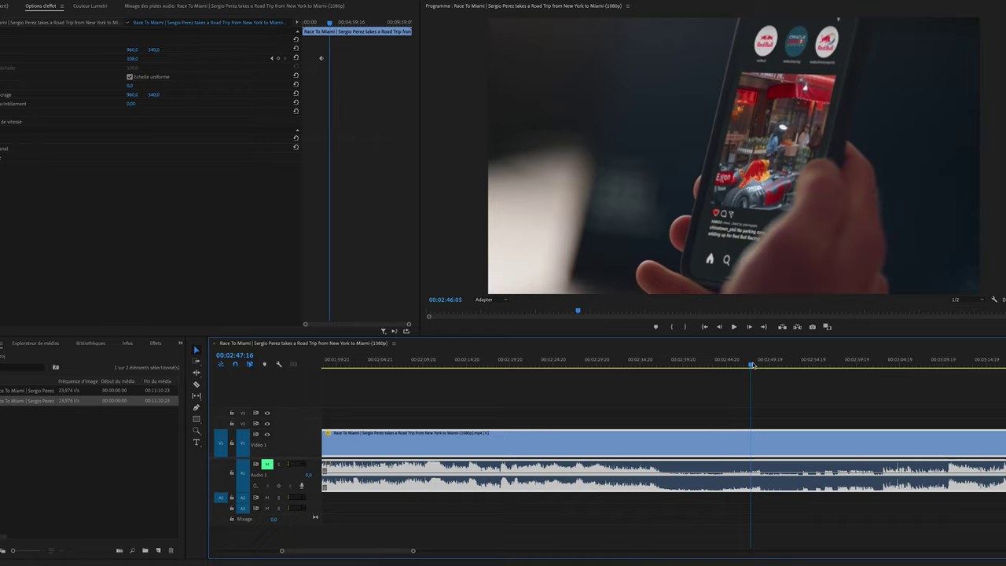
pyautogui.press('space')
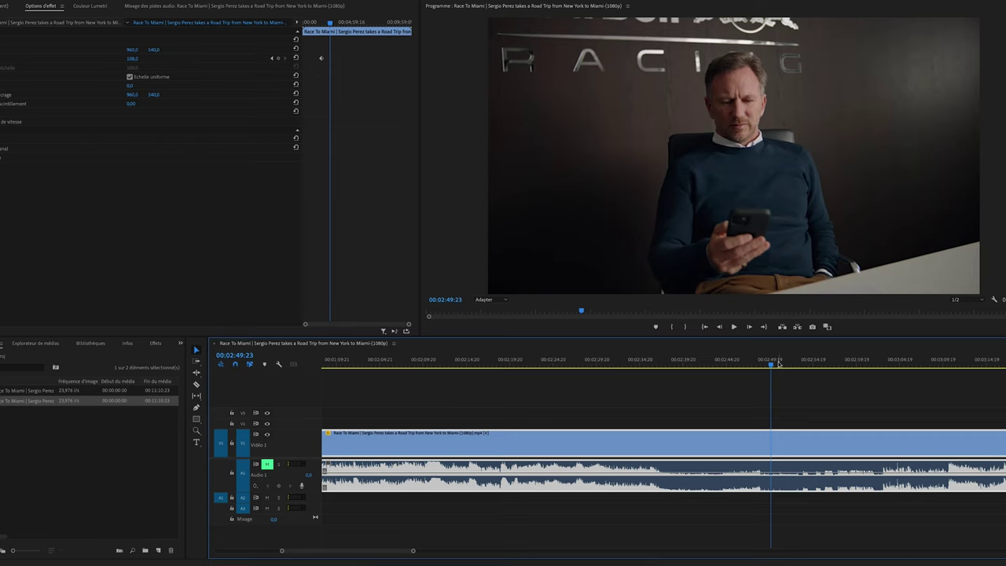
pyautogui.moveTo(778, 363); pyautogui.dragTo(816, 367)
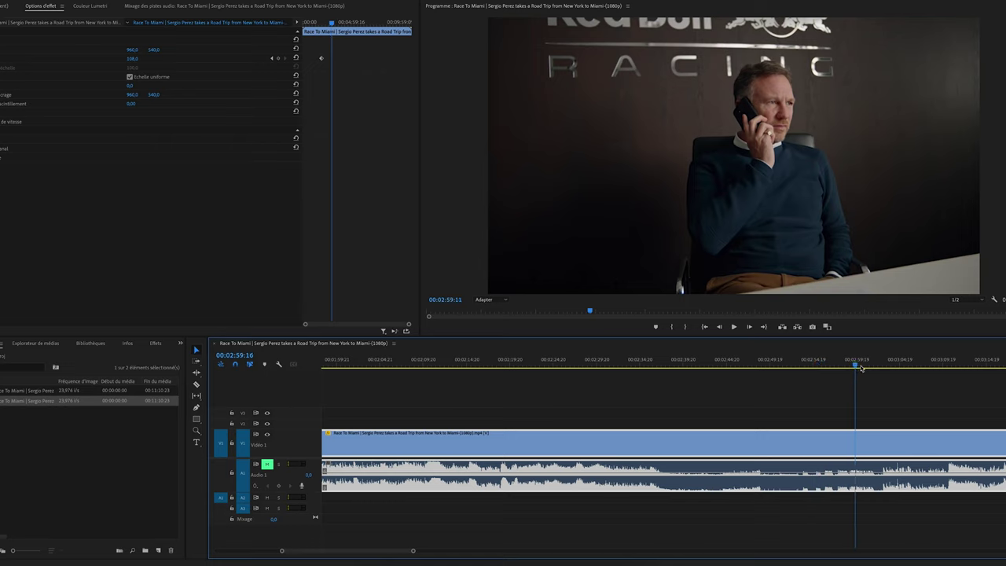
pyautogui.moveTo(877, 367); pyautogui.dragTo(880, 368)
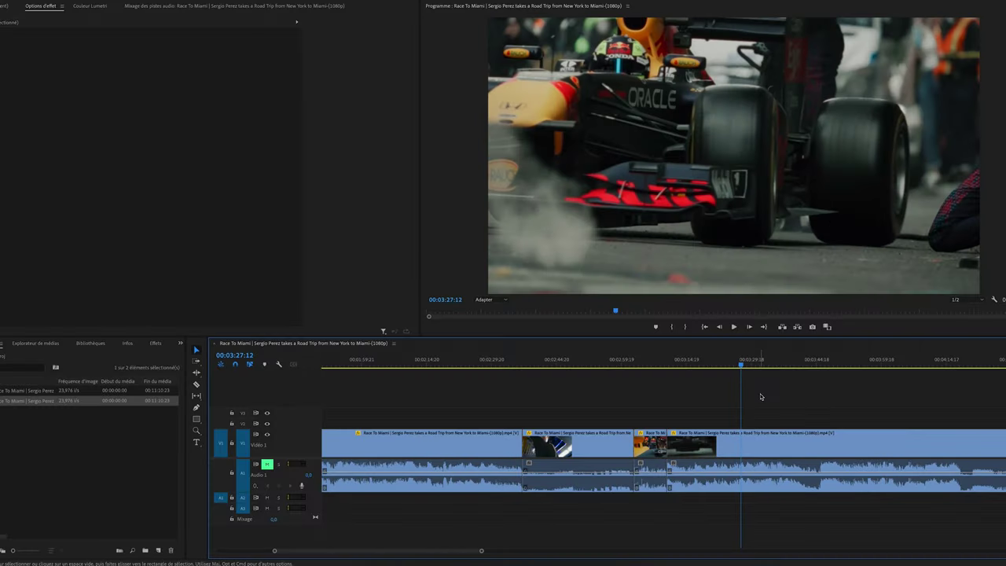
# Step across the taxi-to-Honda-cockpit cut near 00:03:41, then play on from 00:03:41:01
pyautogui.hotkey('shift', 'Right')
pyautogui.hotkey('shift', 'Right')
pyautogui.hotkey('shift', 'Right')
pyautogui.hotkey('shift', 'Right')
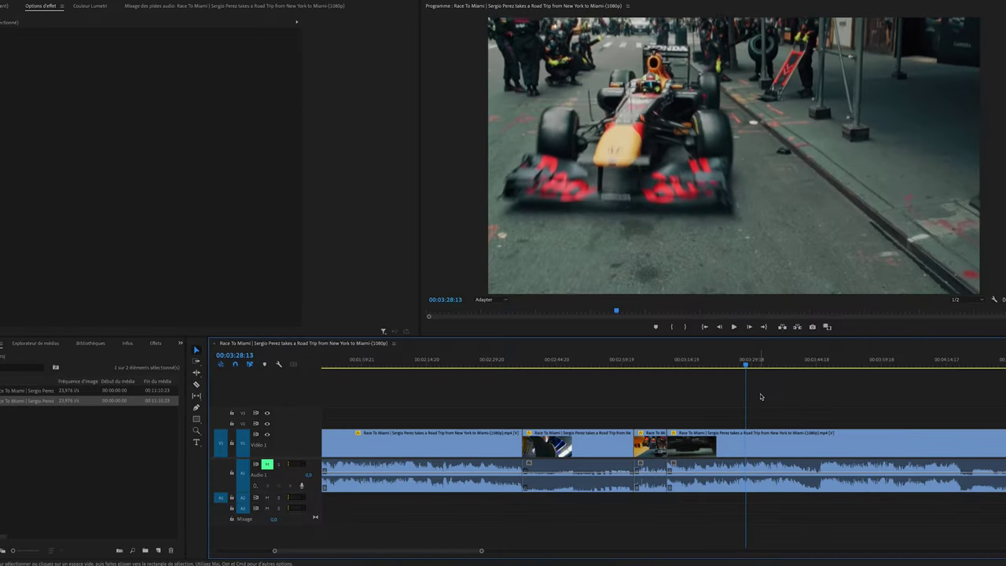
pyautogui.press('space')
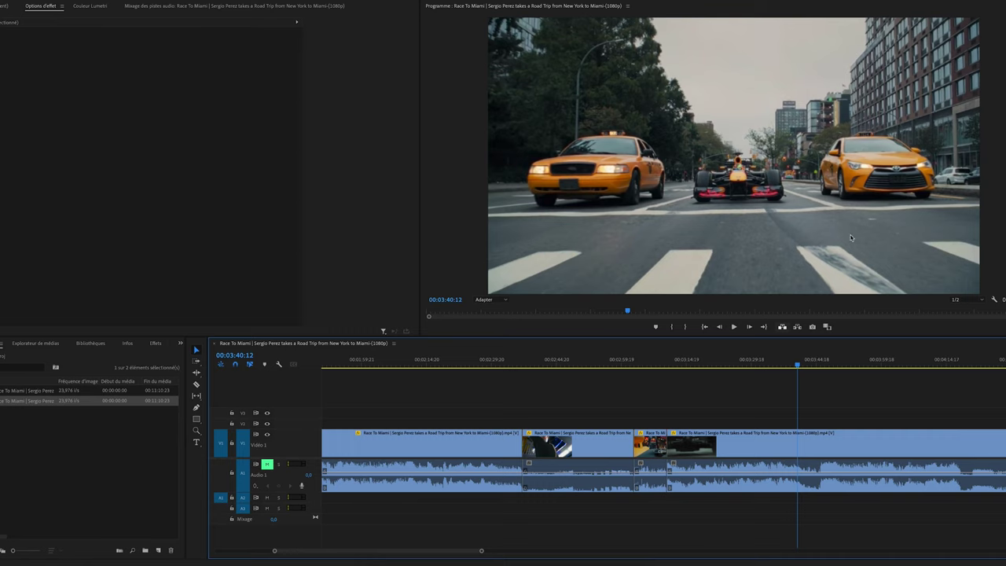
pyautogui.press('Right')
pyautogui.press('Right')
pyautogui.press('Right')
pyautogui.press('Right')
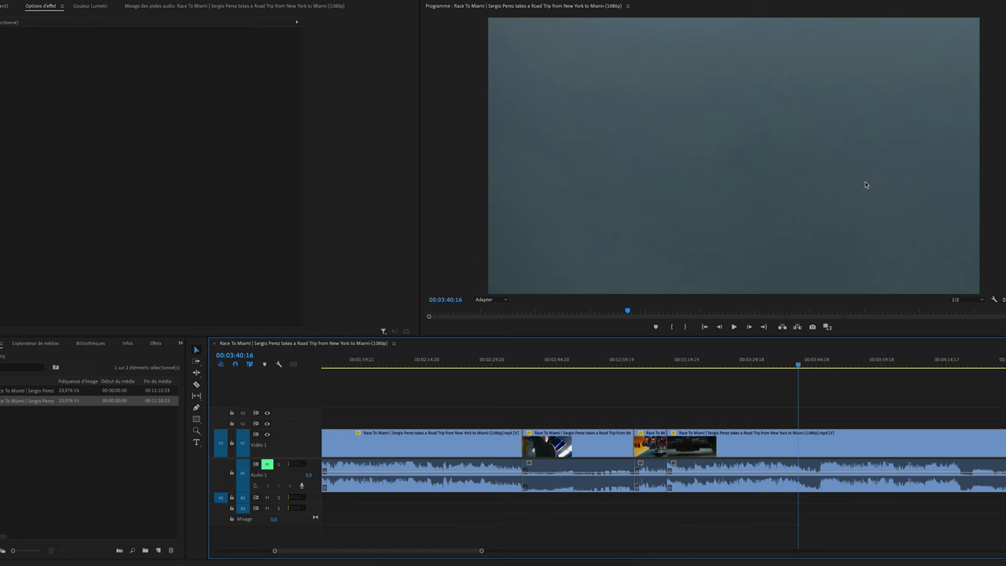
pyautogui.press('Left')
pyautogui.press('Left')
pyautogui.press('Left')
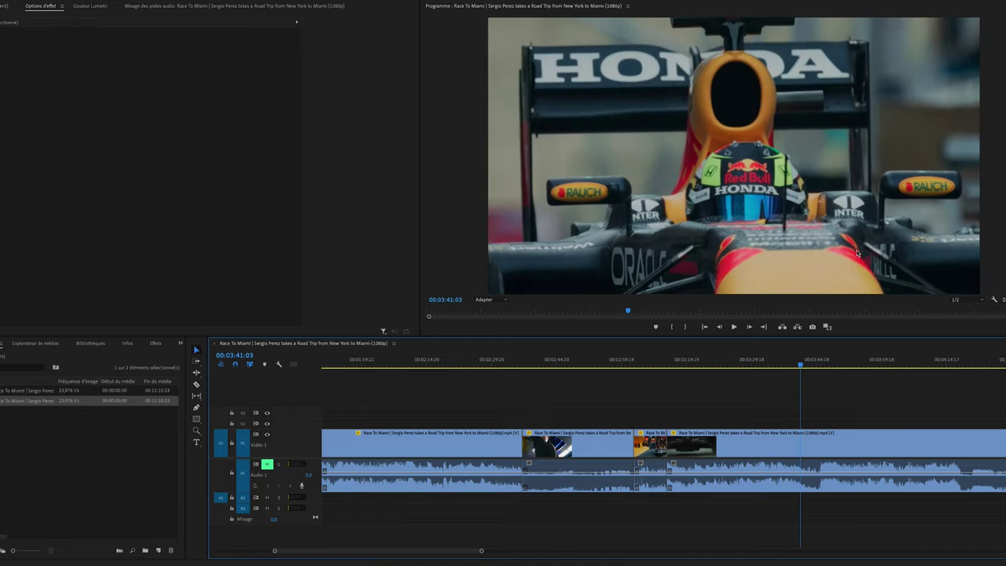
pyautogui.press('Left')
pyautogui.press('Left')
pyautogui.press('Left')
pyautogui.press('Left')
pyautogui.press('Left')
pyautogui.press('Left')
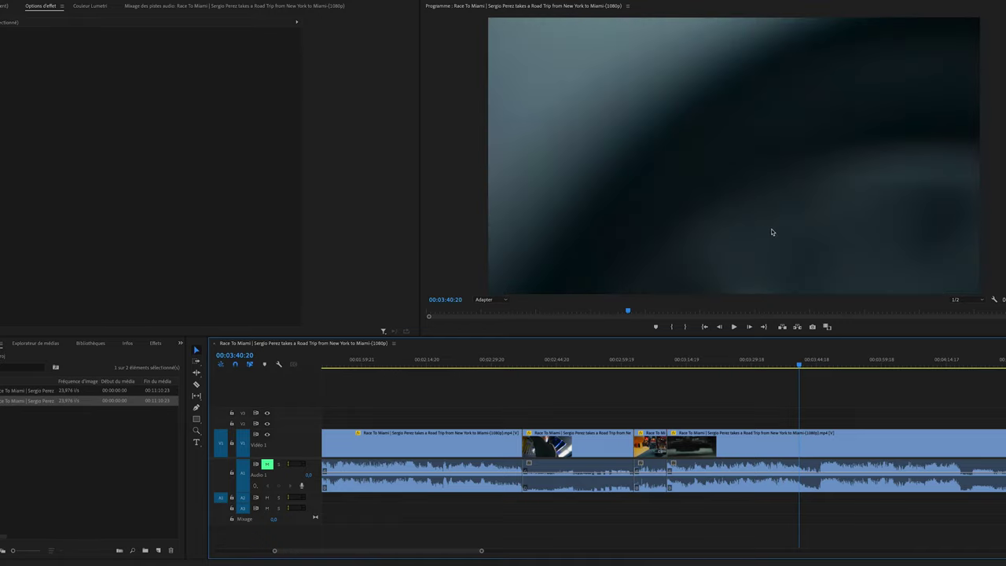
pyautogui.press('Right')
pyautogui.press('Right')
pyautogui.press('Right')
pyautogui.press('Right')
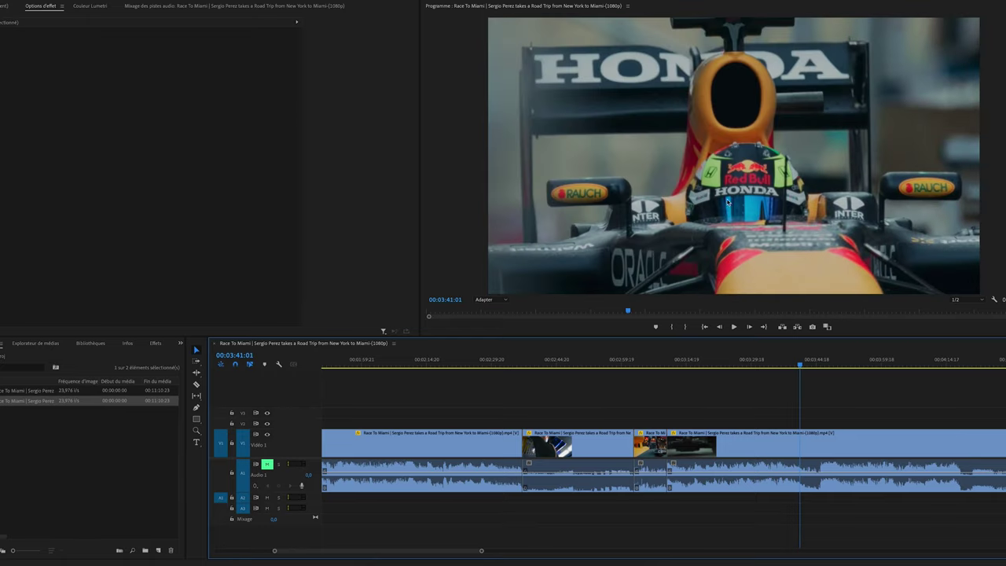
pyautogui.press('space')
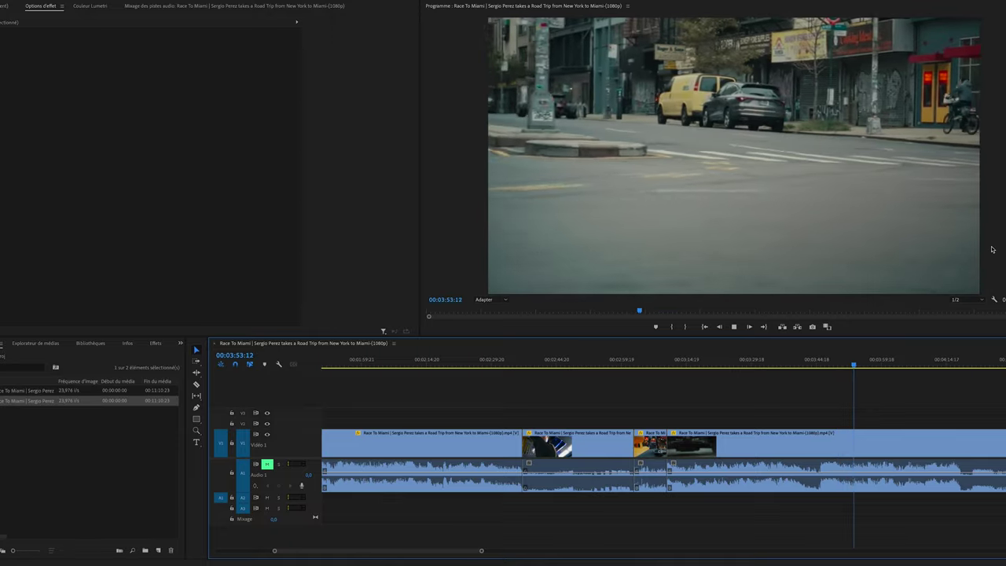
# Play and pause through the shots from 00:03:54, stepping back once, into the bridge run
pyautogui.press('space')
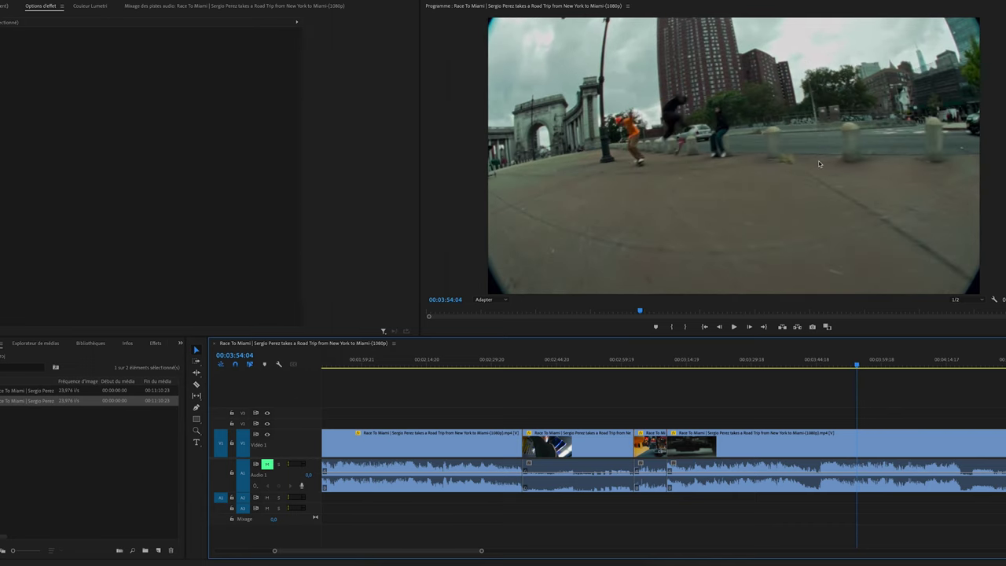
pyautogui.press('space')
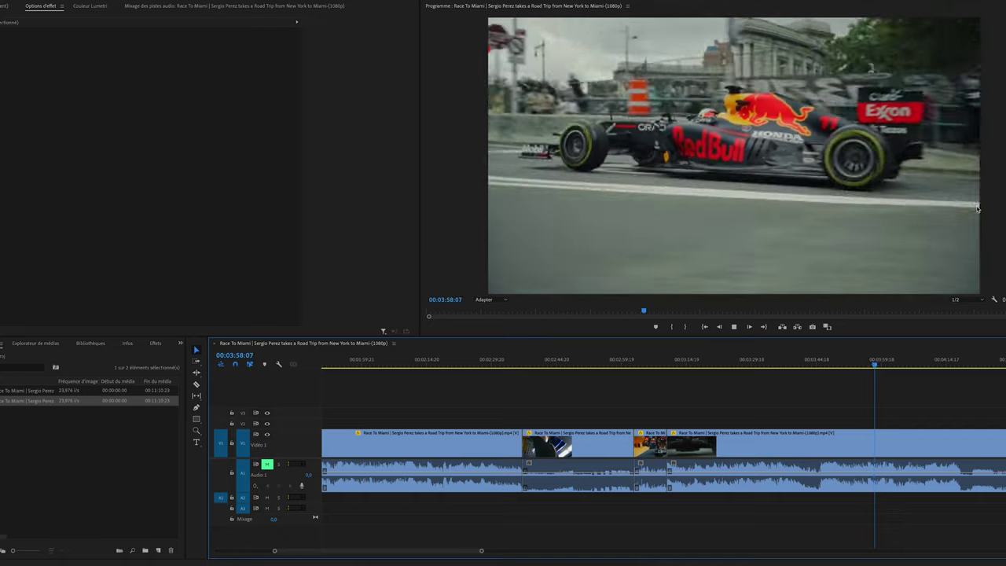
pyautogui.press('space')
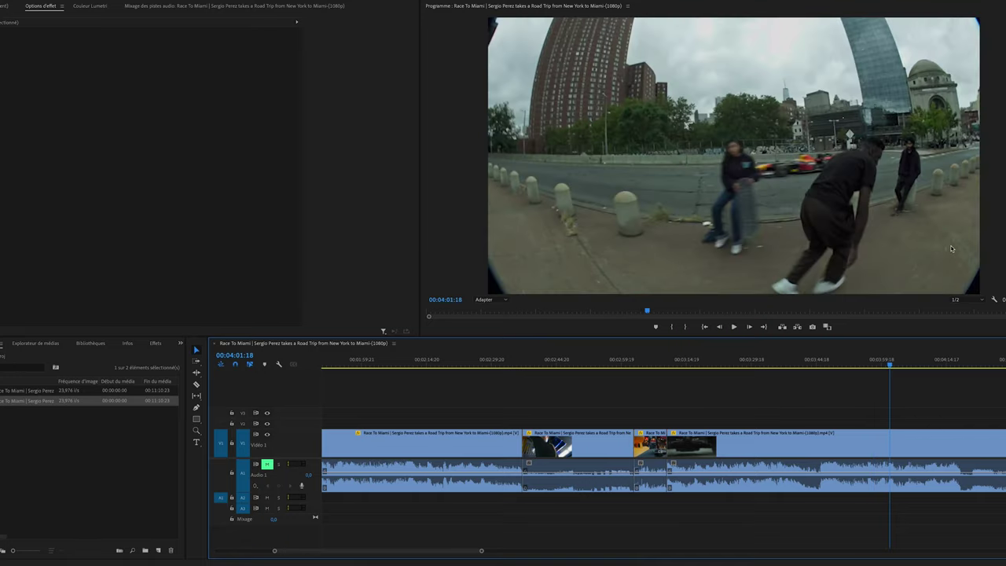
pyautogui.press('space')
pyautogui.press('space')
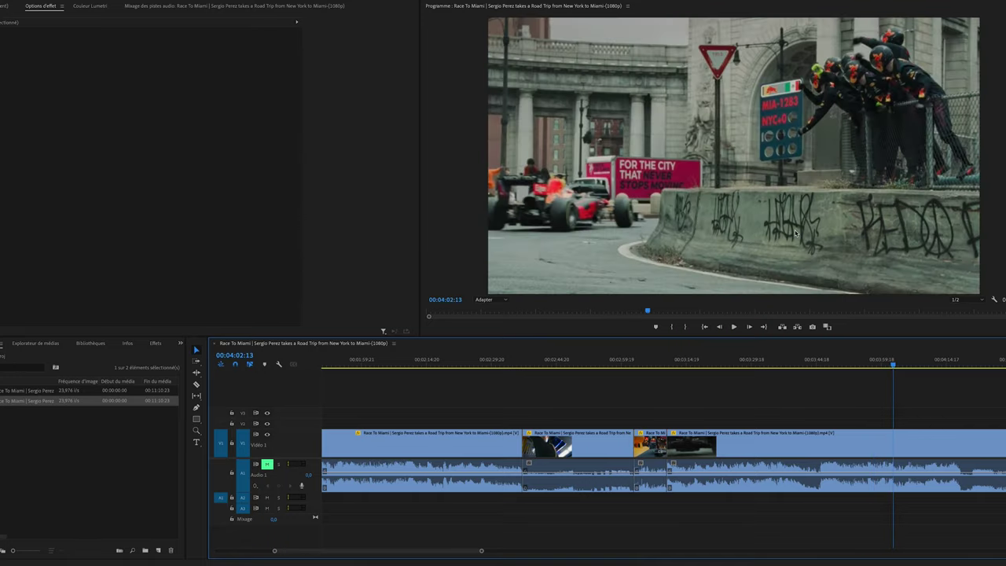
pyautogui.press('Left')
pyautogui.press('Left')
pyautogui.press('Left')
pyautogui.press('Left')
pyautogui.press('Left')
pyautogui.press('Left')
pyautogui.press('Left')
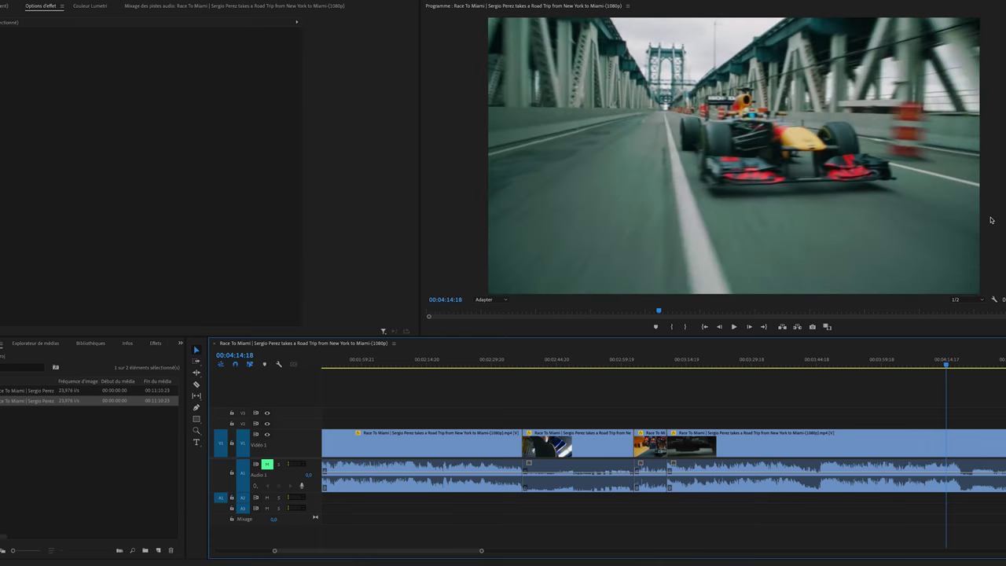
pyautogui.press('space')
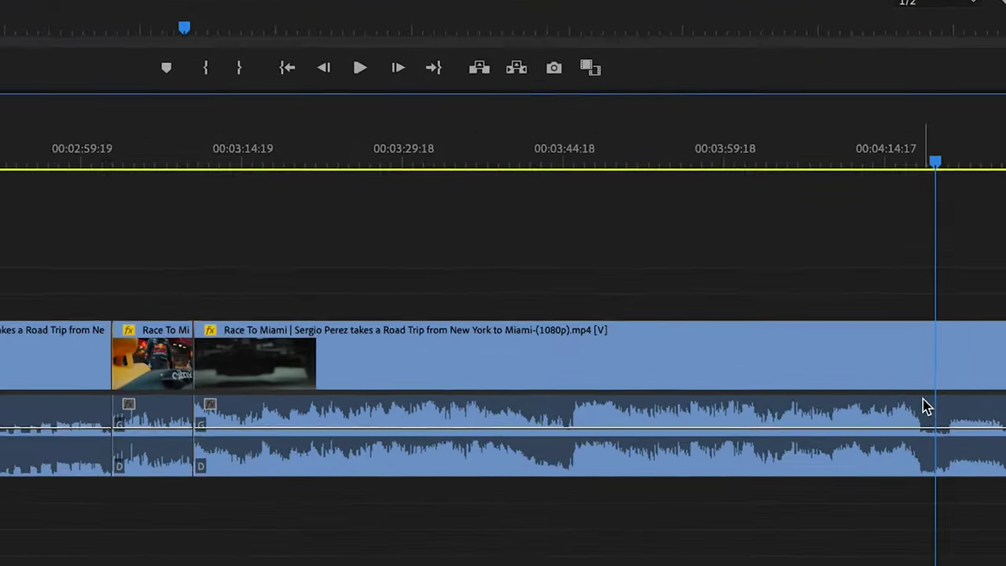
# Zoom the timeline in, razor-cut the clip at the shot change near 04:20, and play to 00:04:54
pyautogui.press('z')
pyautogui.click(929, 405)
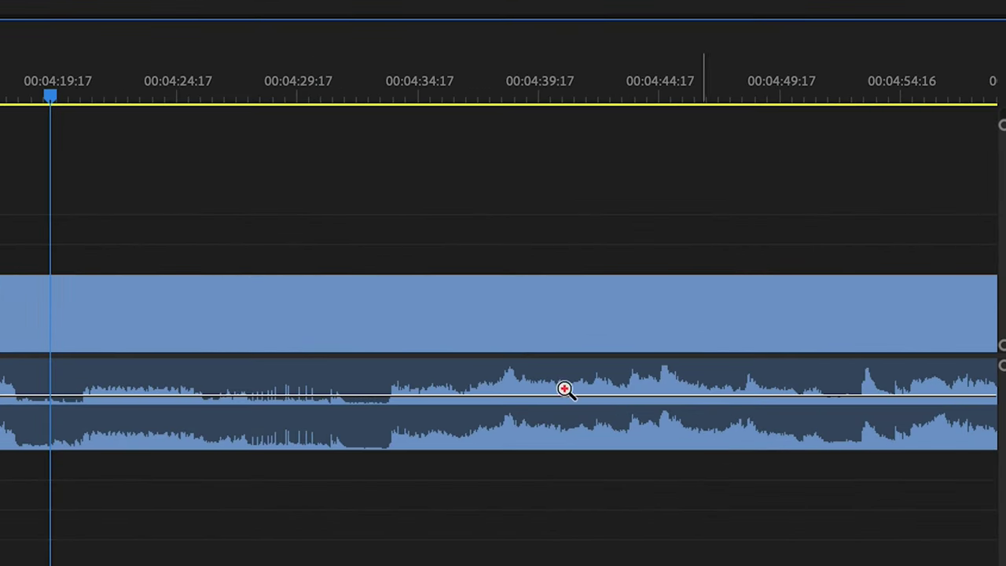
pyautogui.press('=')
pyautogui.click(275, 329)
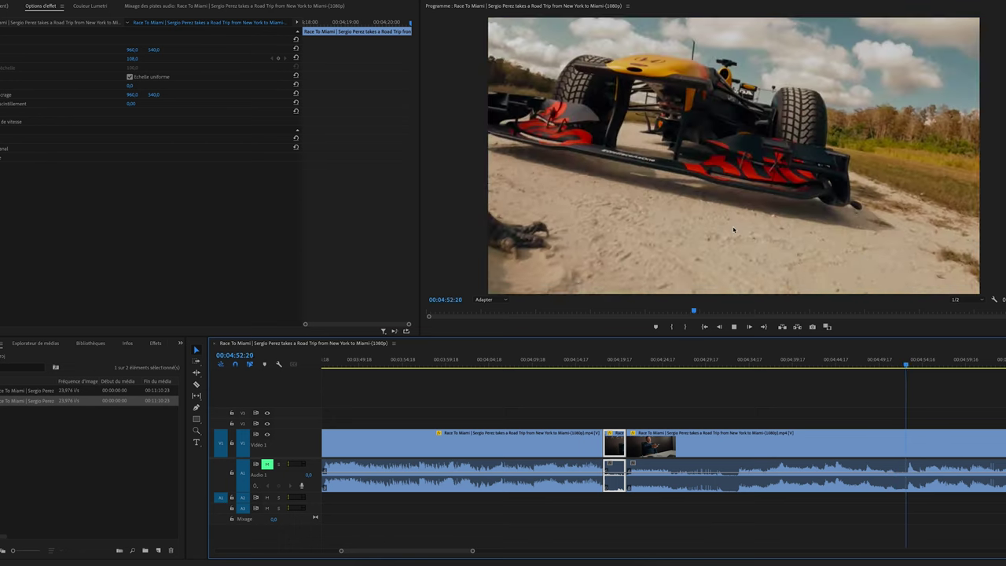
pyautogui.press('space')
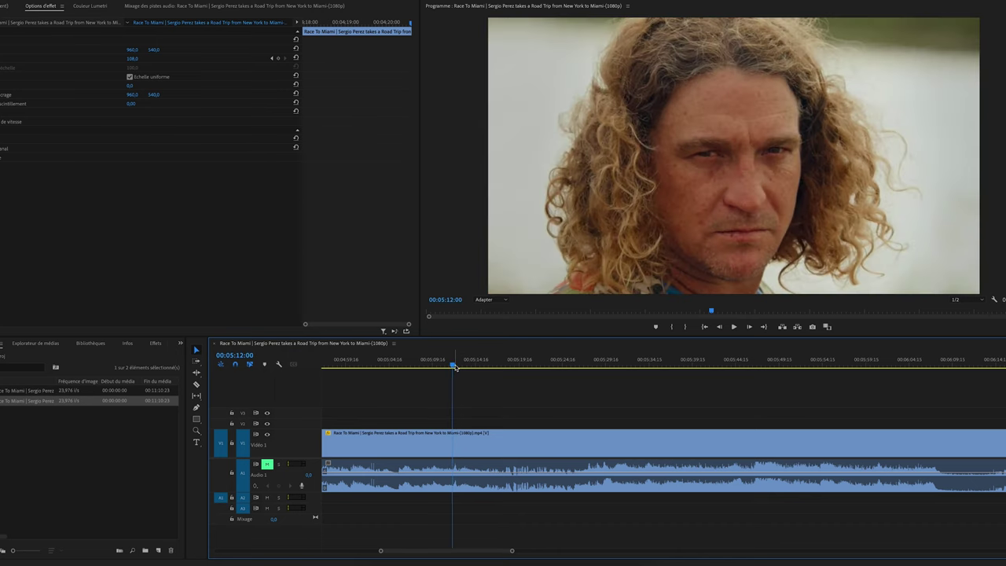
# Play from 00:05:12 past the river shot, stopping near 00:05:54 with the Razor tool selected
pyautogui.press('space')
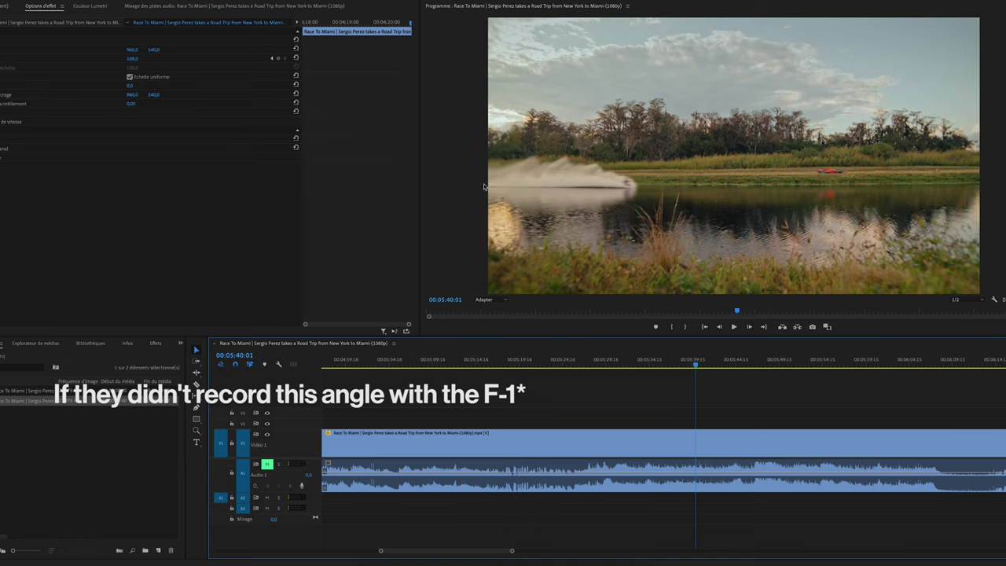
pyautogui.press('space')
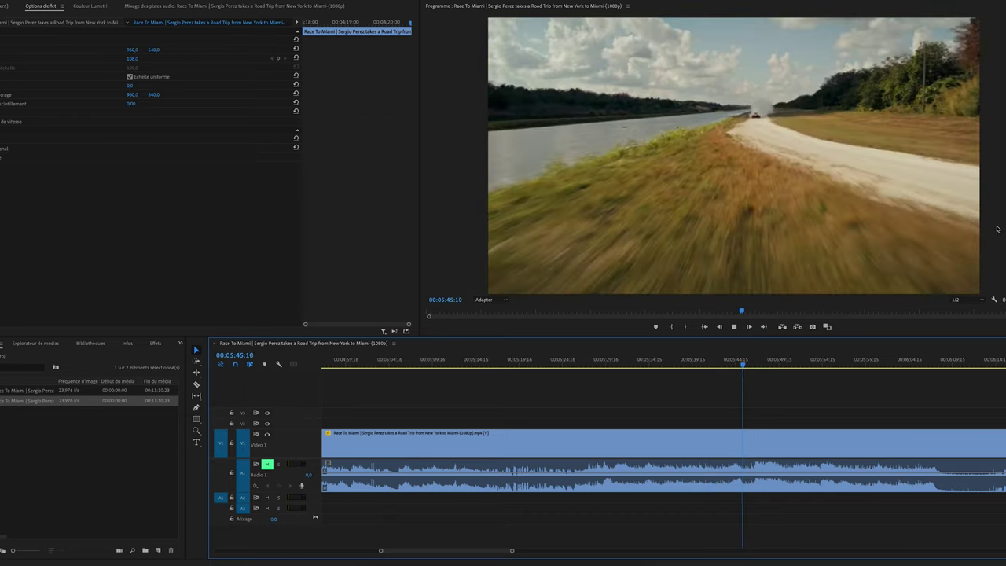
pyautogui.press('space')
pyautogui.press('c')
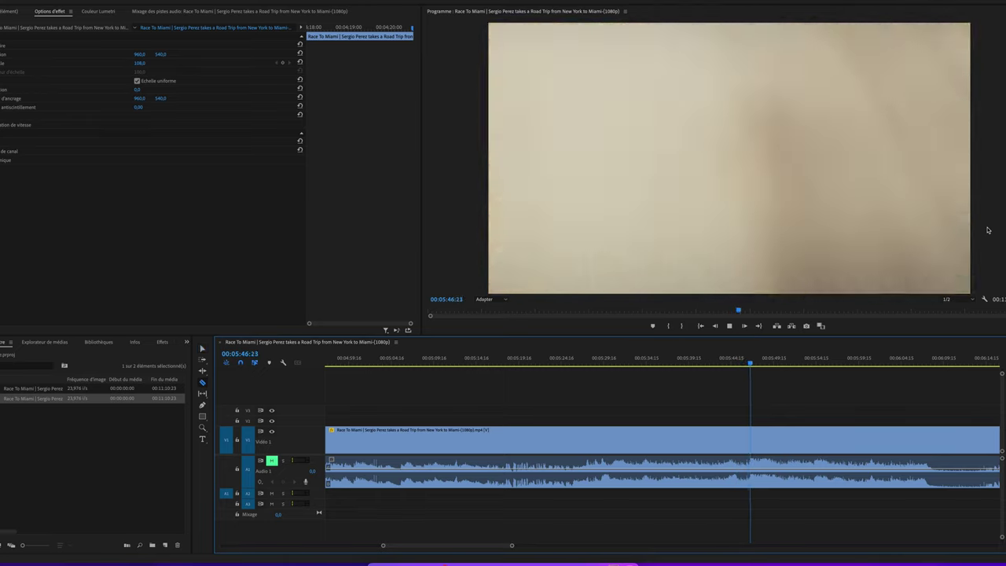
pyautogui.press('space')
pyautogui.press('c')
pyautogui.press('space')
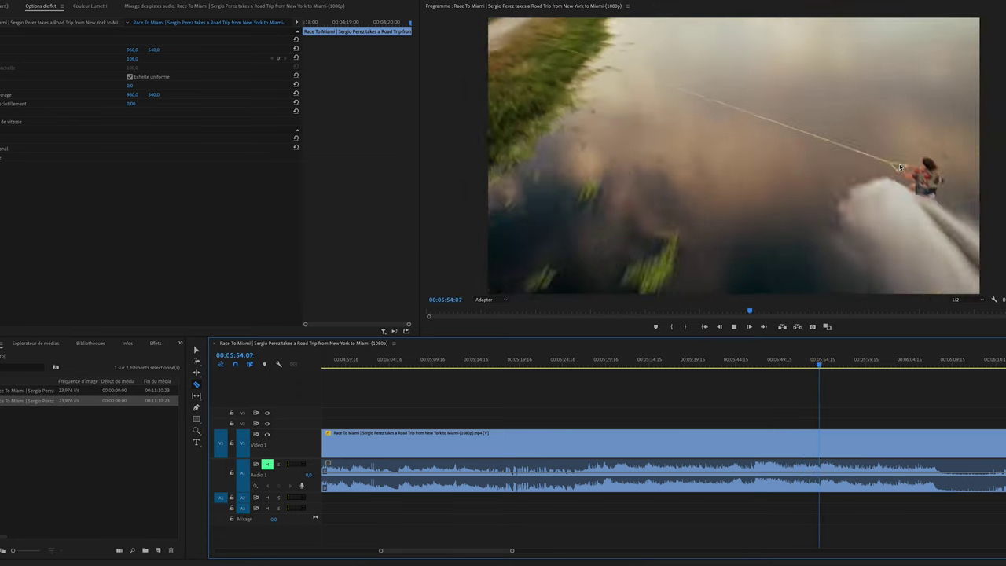
pyautogui.press('space')
# Find the exact water-skier-to-F1-car cut frame near 00:05:54, then play on through the next shots
pyautogui.press('Left')
pyautogui.press('Left')
pyautogui.press('Left')
pyautogui.press('Left')
pyautogui.press('Left')
pyautogui.press('Left')
pyautogui.press('Left')
pyautogui.press('Left')
pyautogui.press('Left')
pyautogui.press('Left')
pyautogui.press('Left')
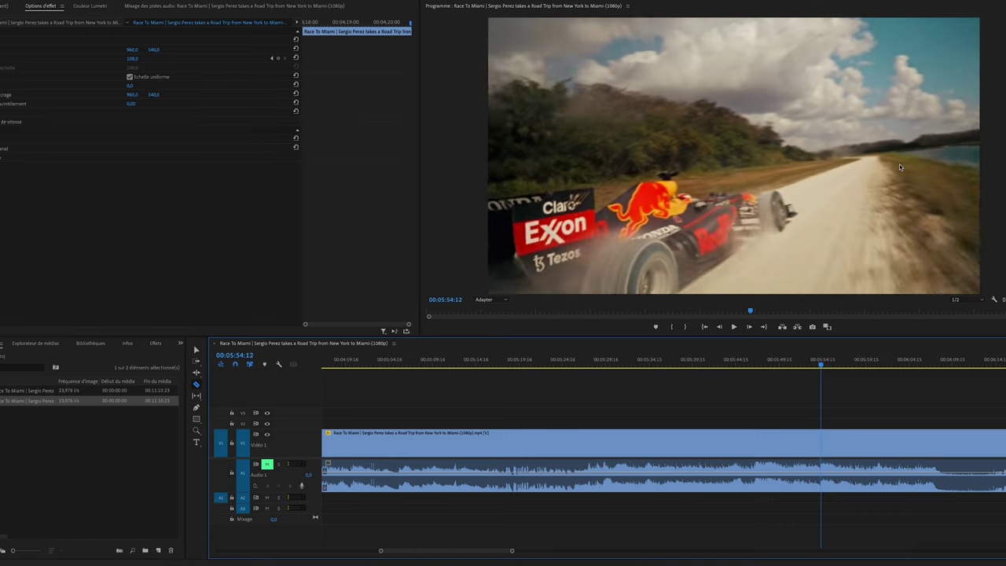
pyautogui.press('Right')
pyautogui.press('Right')
pyautogui.press('Right')
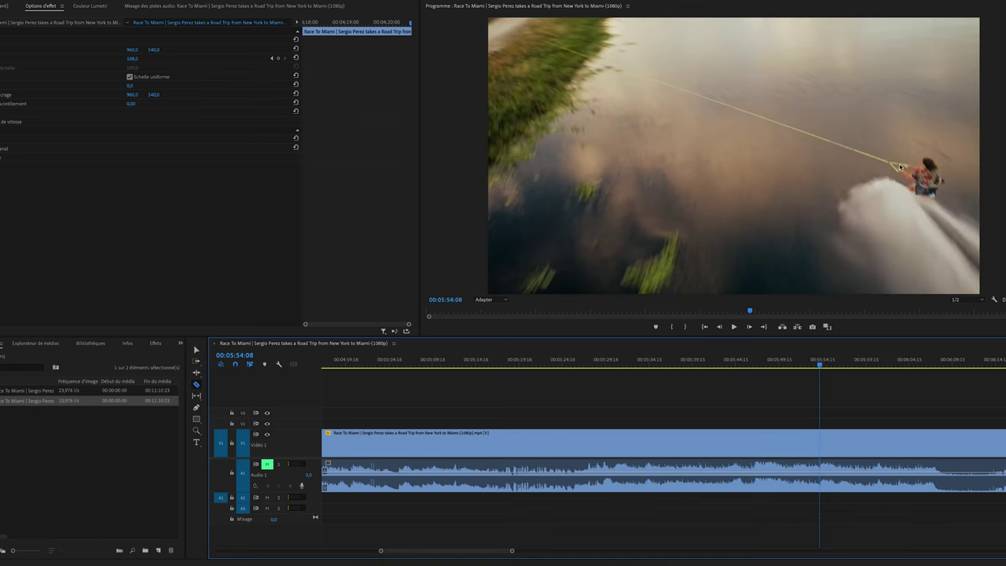
pyautogui.press('Left')
pyautogui.press('Left')
pyautogui.press('Left')
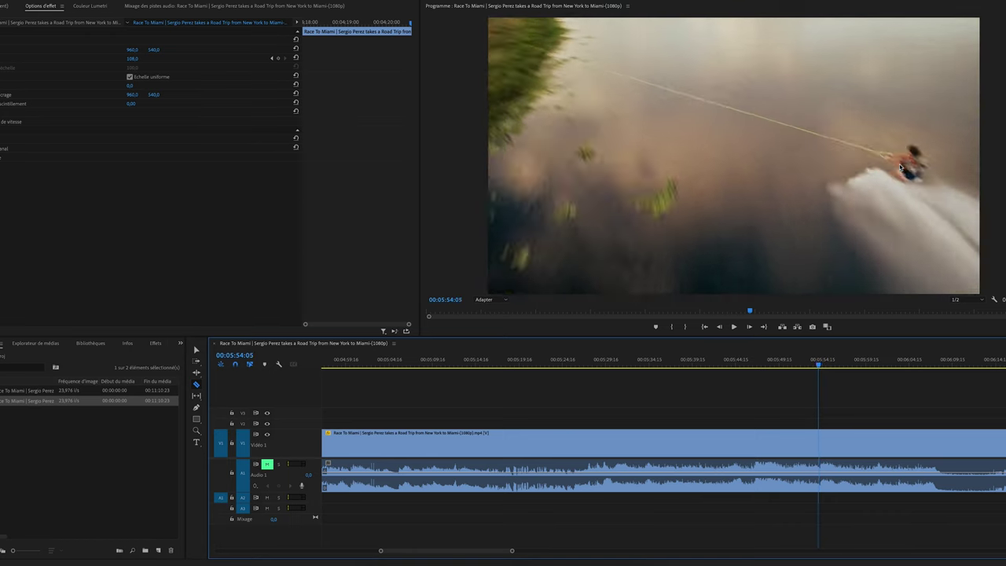
pyautogui.press('Right')
pyautogui.press('Right')
pyautogui.press('Left')
pyautogui.press('Right')
pyautogui.press('Left')
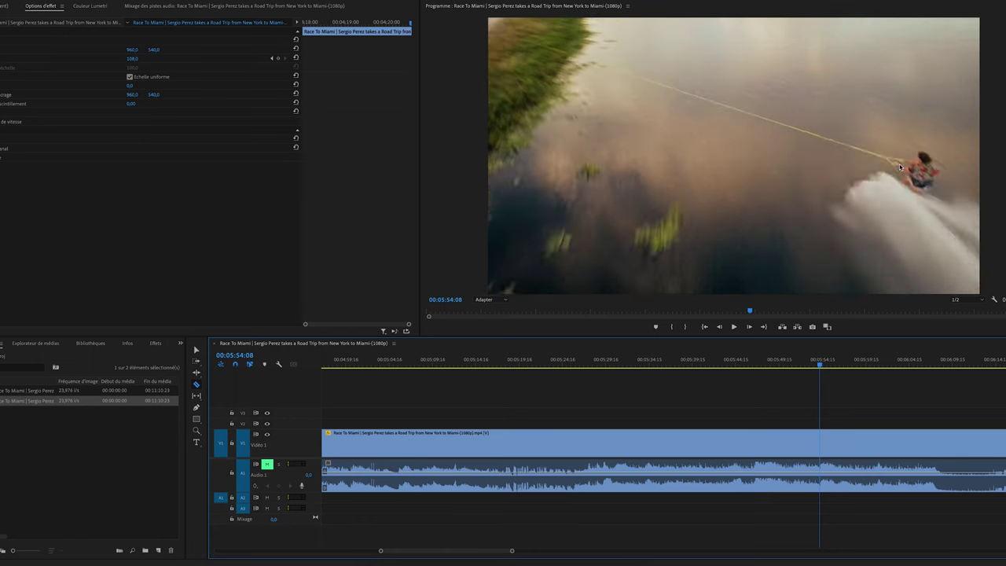
pyautogui.press('Right')
pyautogui.press('space')
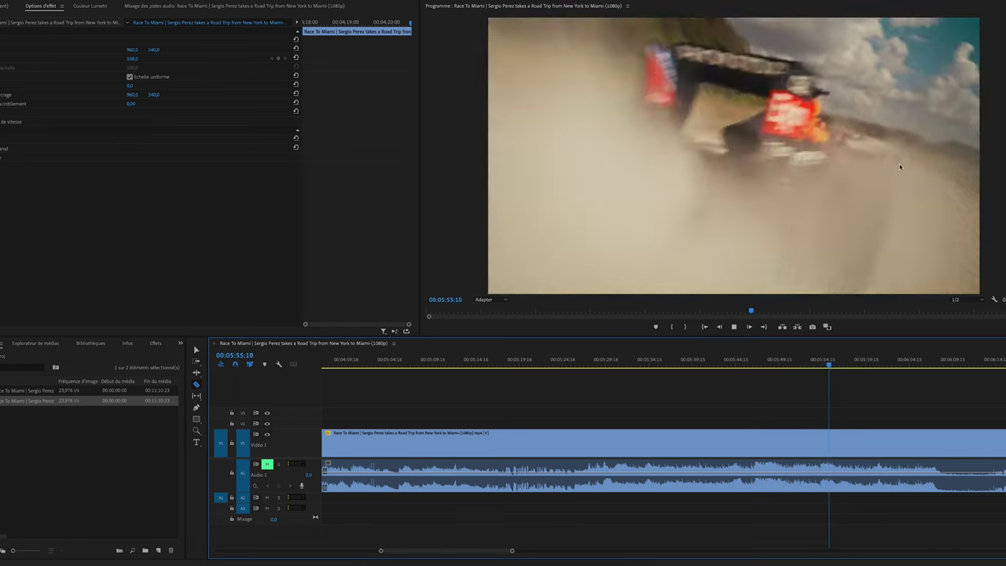
pyautogui.press('space')
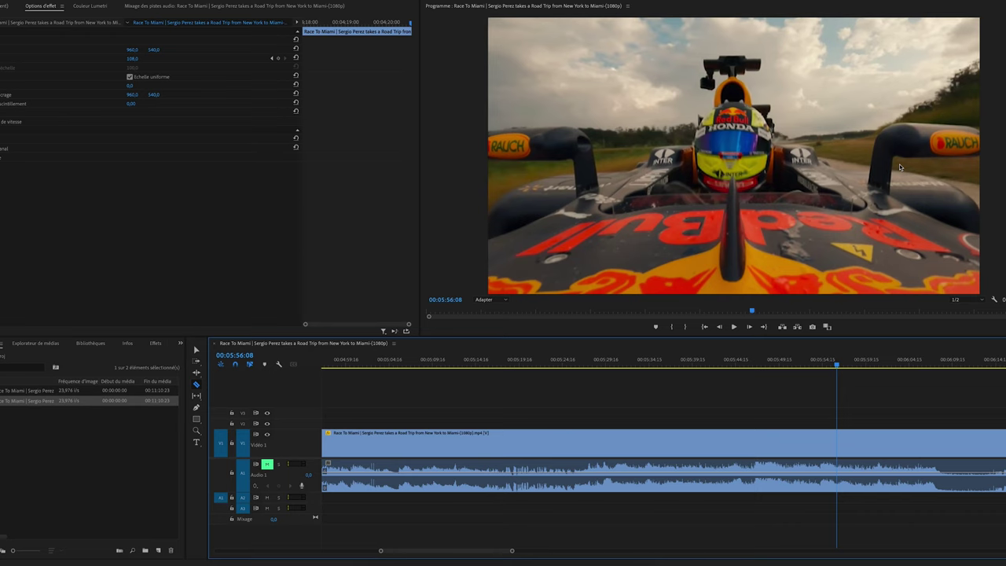
pyautogui.press('space')
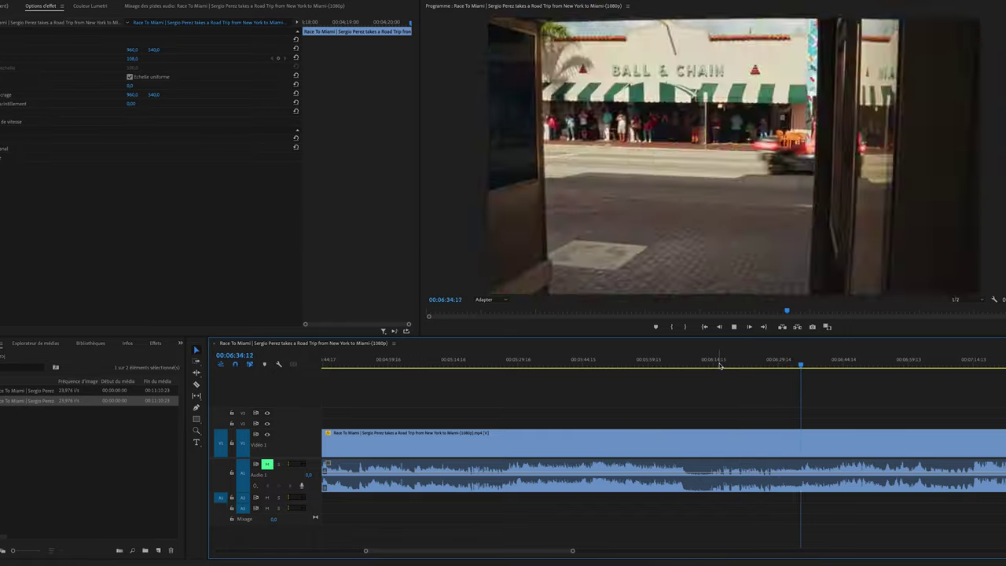
# Stop at 00:06:38, scrub back to the shot near 00:06:33 and replay it to 00:06:50
pyautogui.press('space')
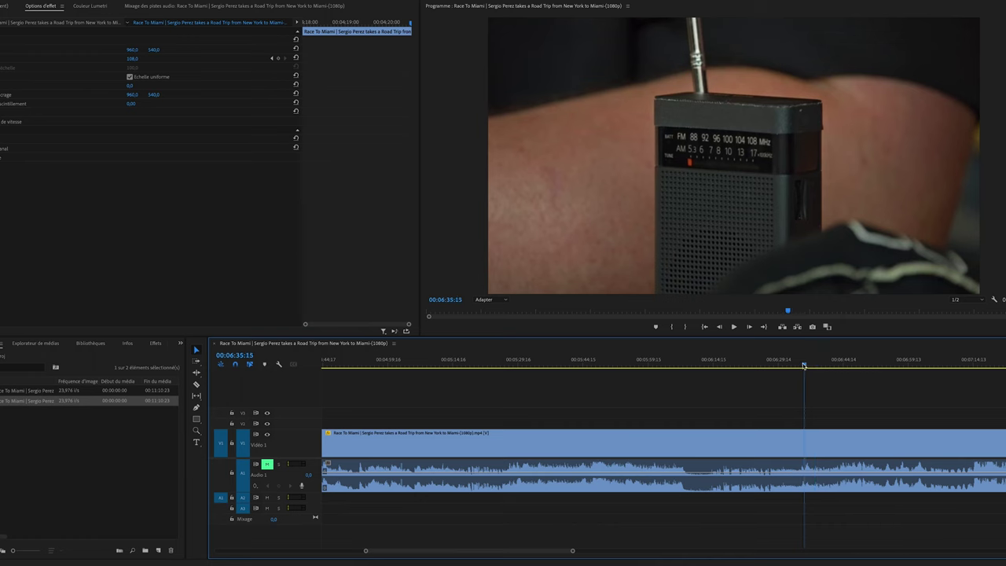
pyautogui.moveTo(803, 366); pyautogui.dragTo(794, 367)
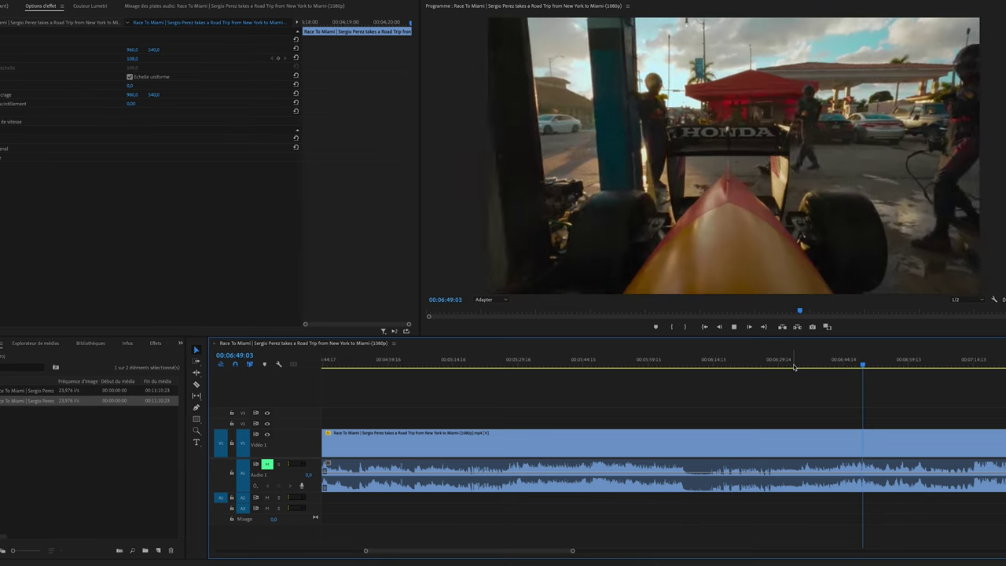
pyautogui.press('space')
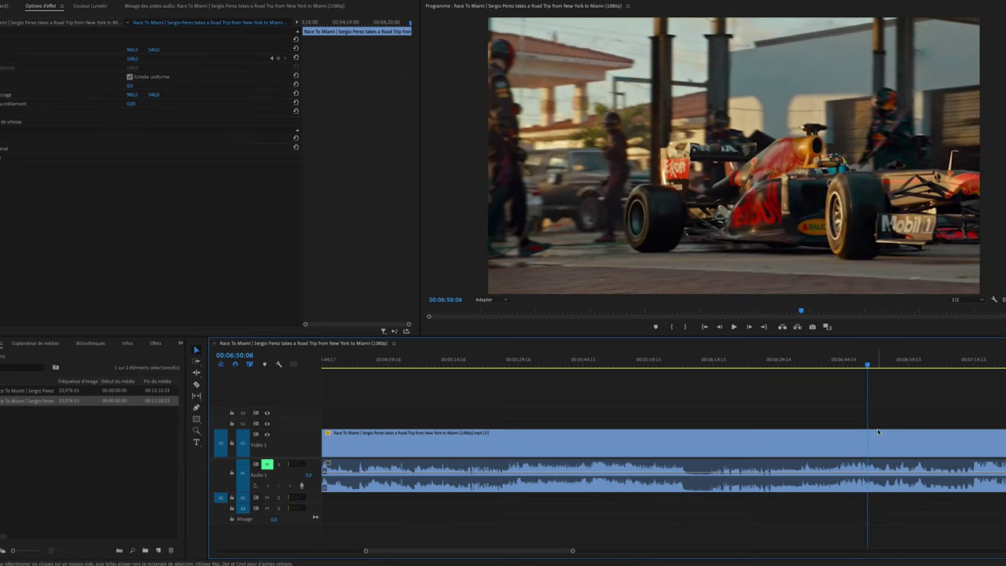
# Zoom the timeline in, move to the palm tree shot at 00:06:53 and play from 00:06:57
pyautogui.press('=')
pyautogui.moveTo(622, 363); pyautogui.dragTo(691, 364)
pyautogui.click(656, 366)
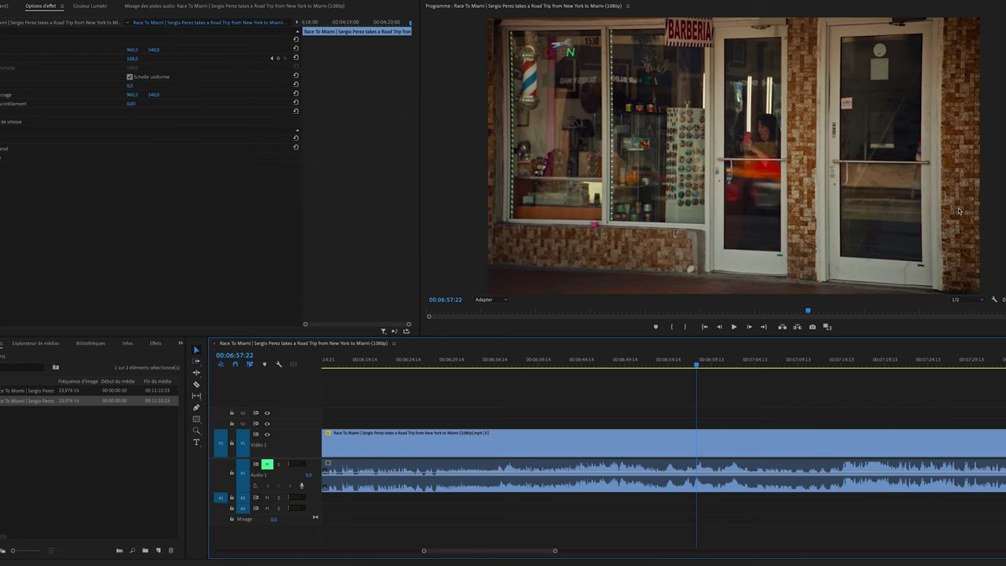
pyautogui.press('space')
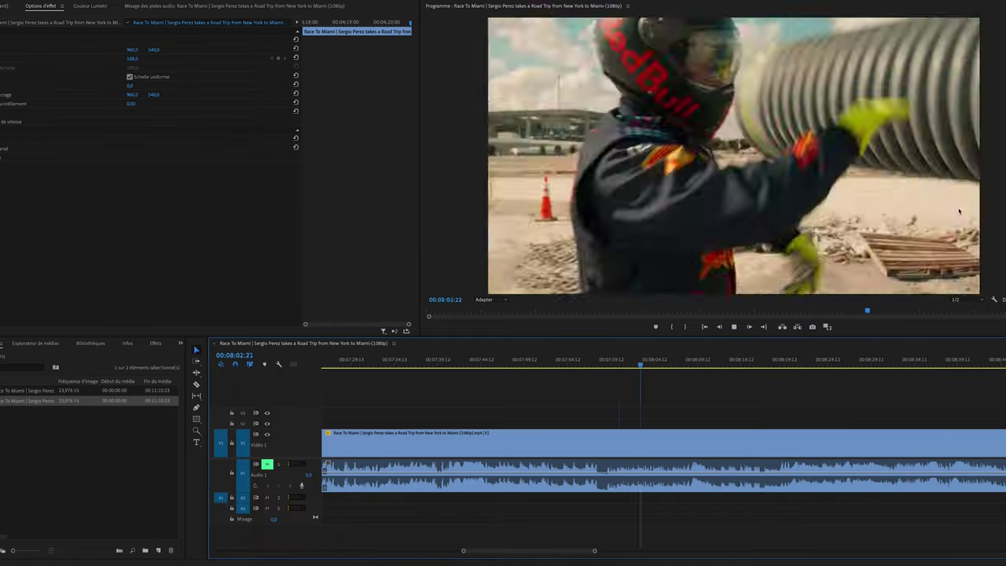
# Play ahead to 00:08:39, then step frames to find the cut between 00:08:38:15 and 00:08:39:00
pyautogui.press('space')
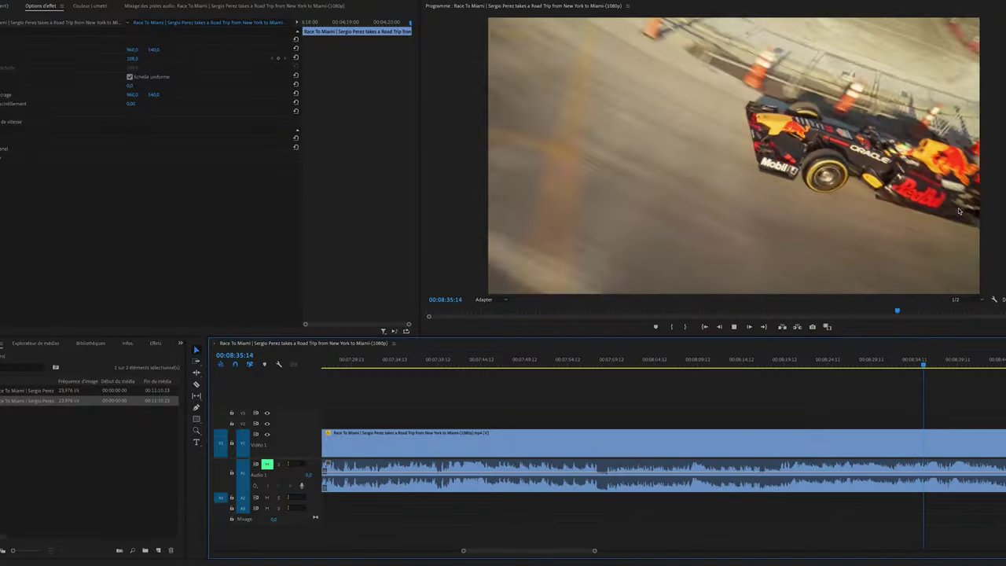
pyautogui.press('space')
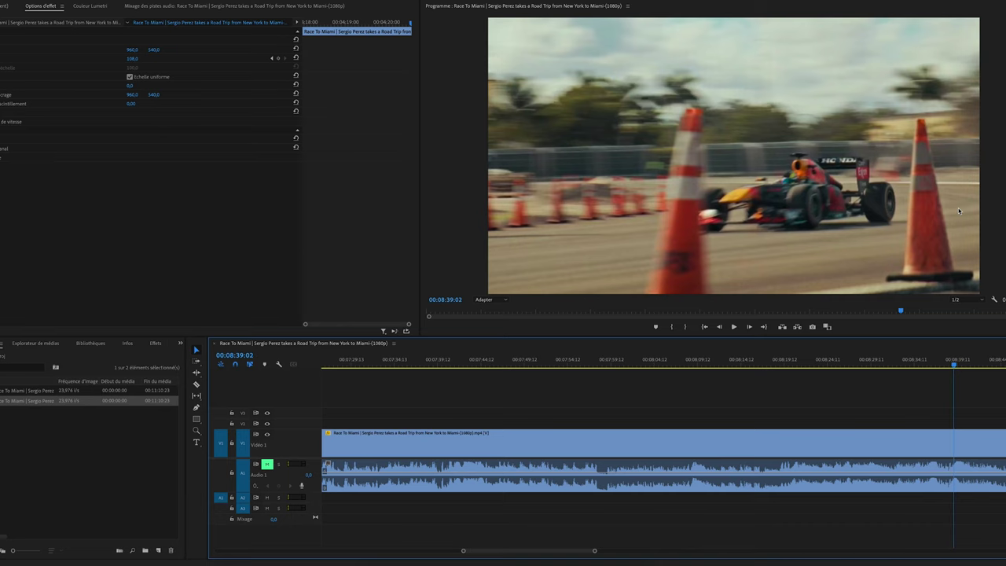
pyautogui.press('Left')
pyautogui.press('Left')
pyautogui.press('Left')
pyautogui.press('Left')
pyautogui.press('Left')
pyautogui.press('Left')
pyautogui.press('Left')
pyautogui.press('Left')
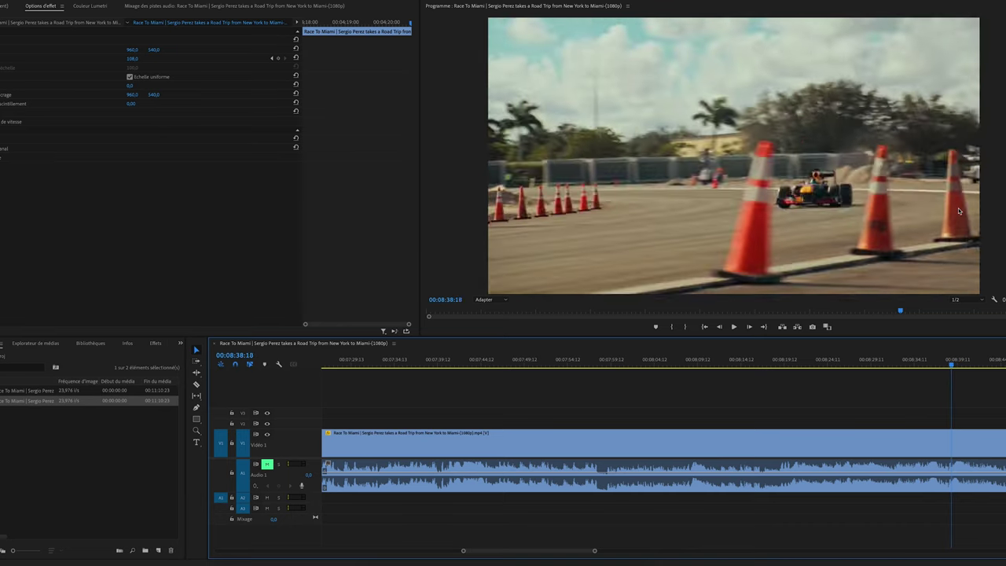
pyautogui.press('Left')
pyautogui.press('Left')
pyautogui.press('Left')
pyautogui.press('Left')
pyautogui.press('Left')
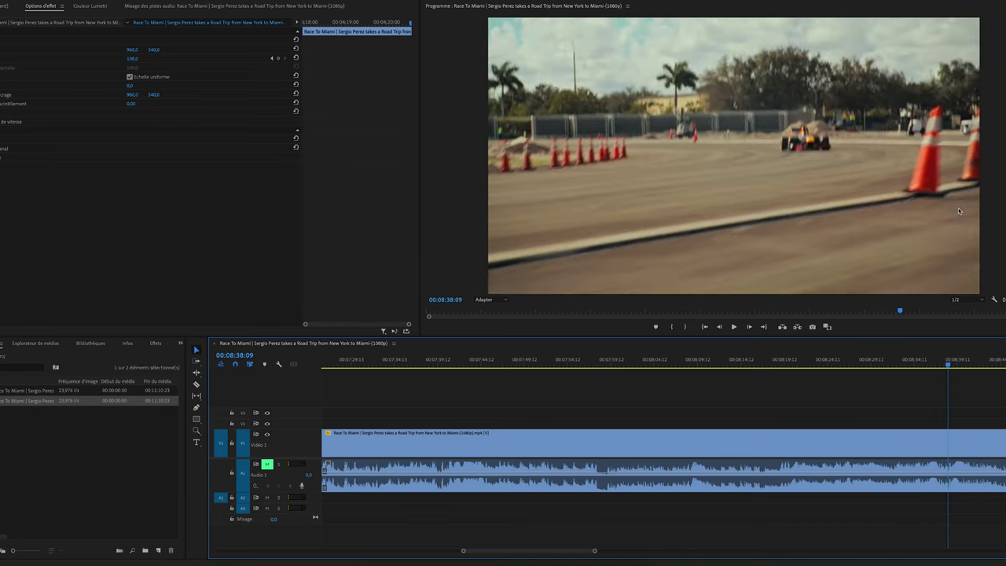
pyautogui.press('Right')
pyautogui.press('Right')
pyautogui.press('Right')
pyautogui.press('Right')
pyautogui.press('Right')
pyautogui.press('Right')
pyautogui.press('Right')
pyautogui.press('Right')
pyautogui.press('Right')
pyautogui.press('Right')
pyautogui.press('Right')
pyautogui.press('Right')
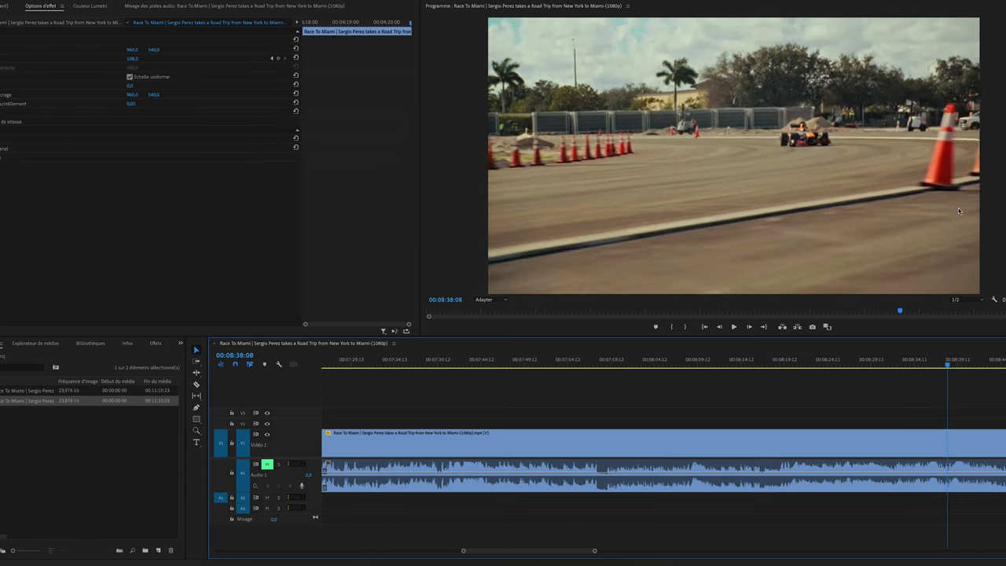
pyautogui.press('Right')
pyautogui.press('Right')
pyautogui.press('Right')
pyautogui.press('Right')
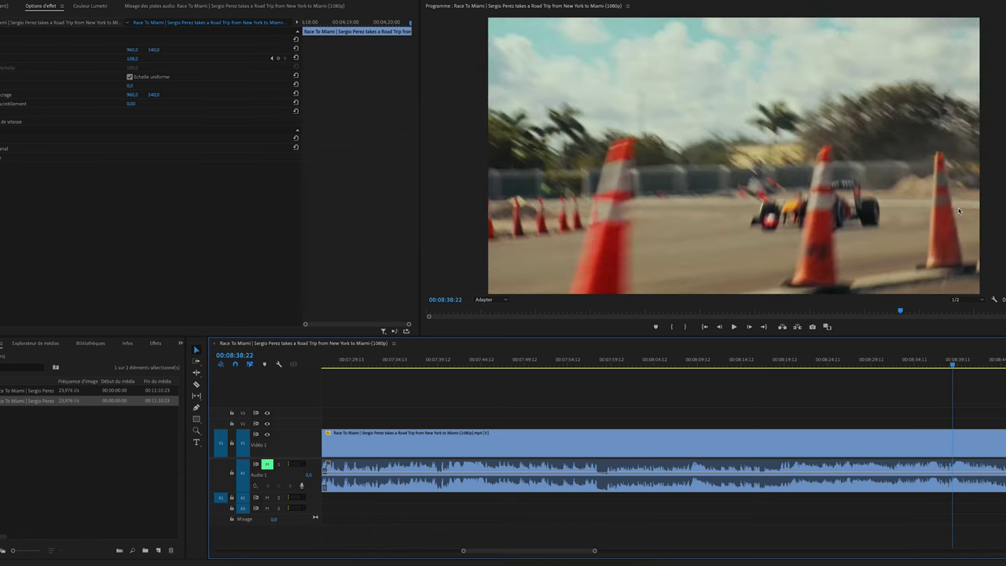
pyautogui.press('Left')
pyautogui.press('Left')
pyautogui.press('Left')
pyautogui.press('Left')
pyautogui.press('Left')
pyautogui.press('Left')
pyautogui.press('Left')
pyautogui.press('Left')
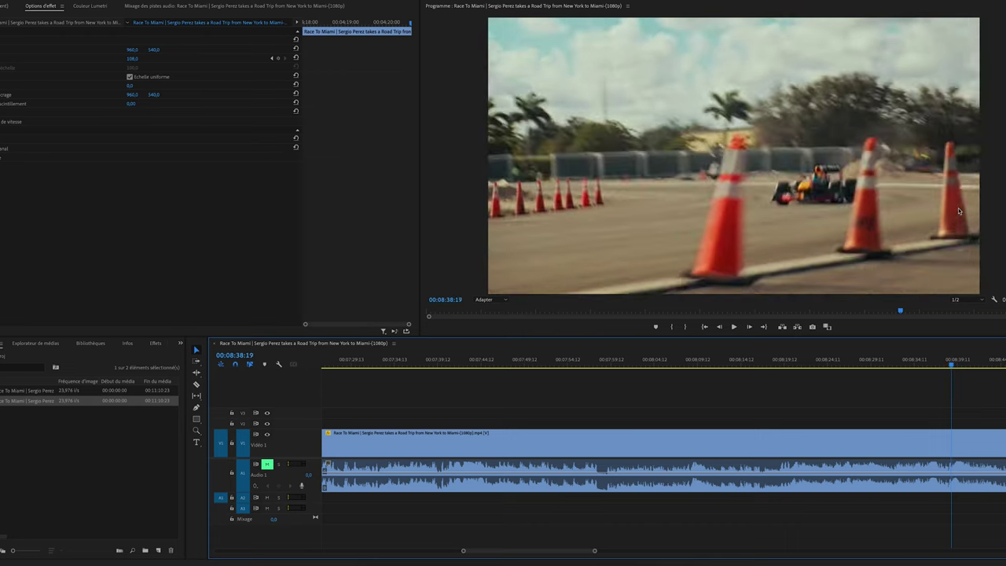
pyautogui.press('Right')
pyautogui.press('Right')
pyautogui.press('Right')
pyautogui.press('Right')
pyautogui.press('Right')
pyautogui.press('Right')
pyautogui.press('Right')
pyautogui.press('Right')
pyautogui.press('Right')
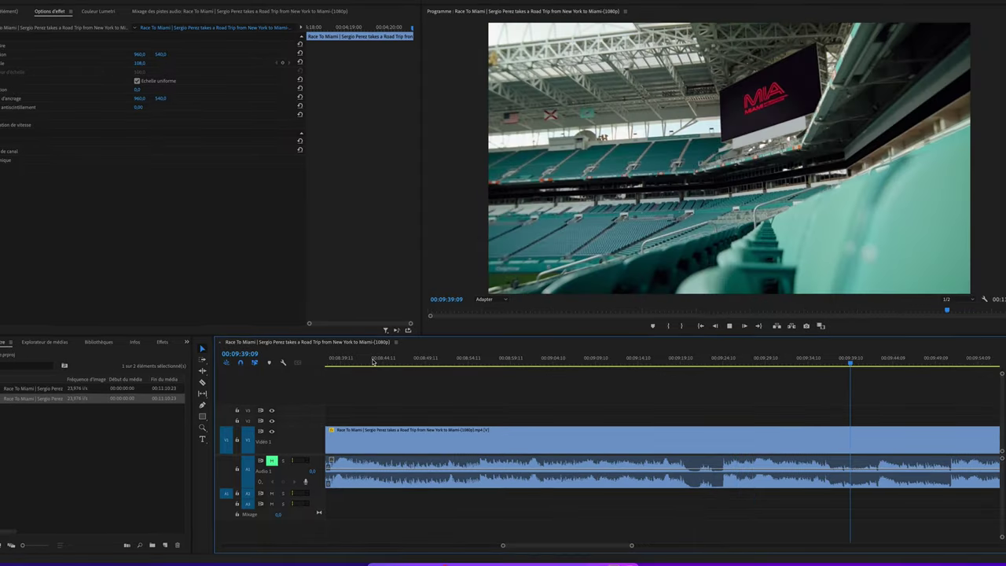
# Return the playhead to 00:09:36 and replay the stadium interview from there
pyautogui.press('space')
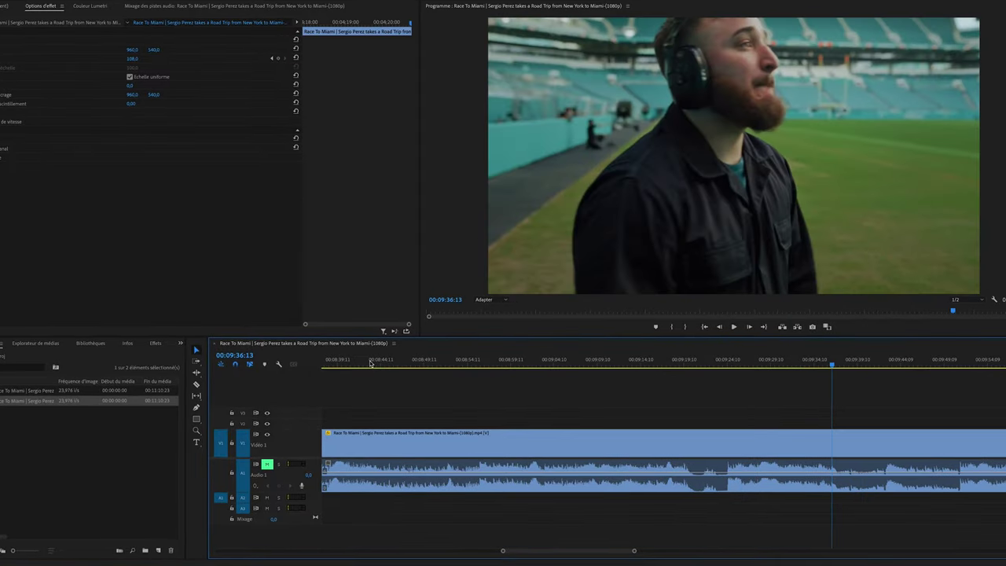
pyautogui.press('space')
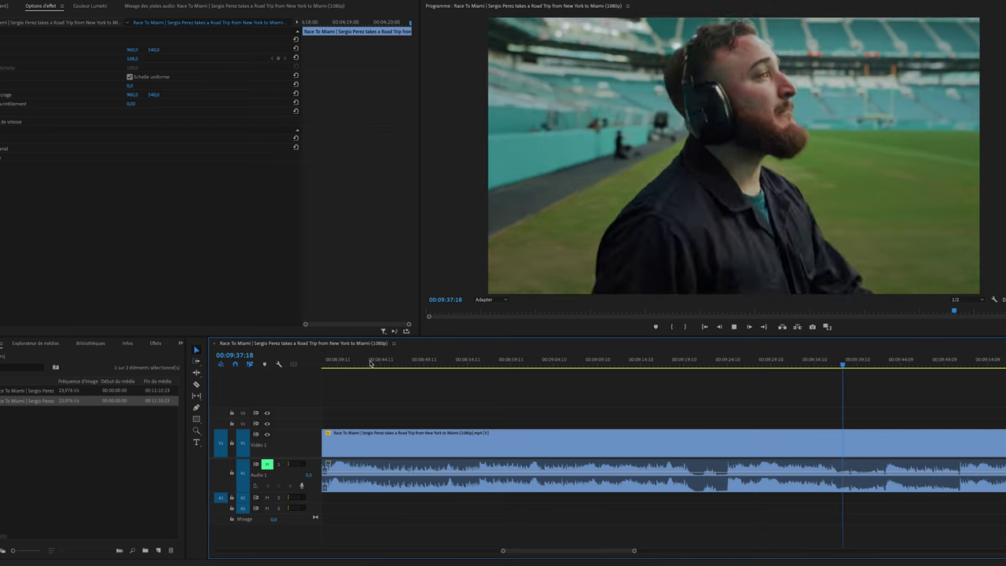